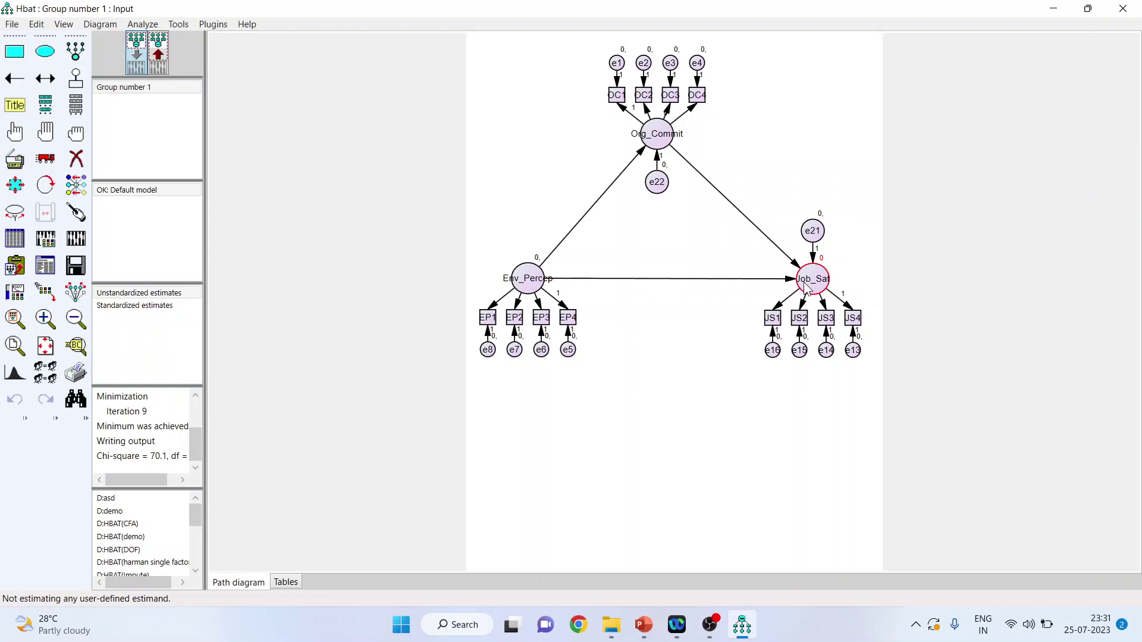
Delete the Org_Commit construct with its residual e22, indicators OC1 to OC4 and error terms e1 to e4 from the path diagram
left_click(76, 158)
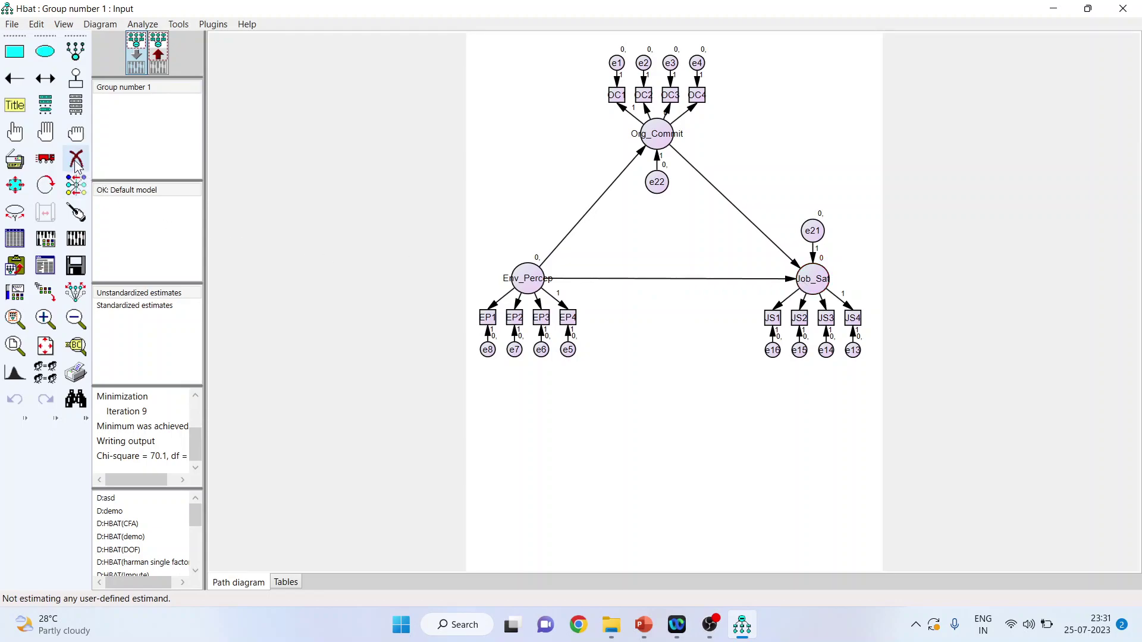
left_click(656, 133)
left_click(657, 181)
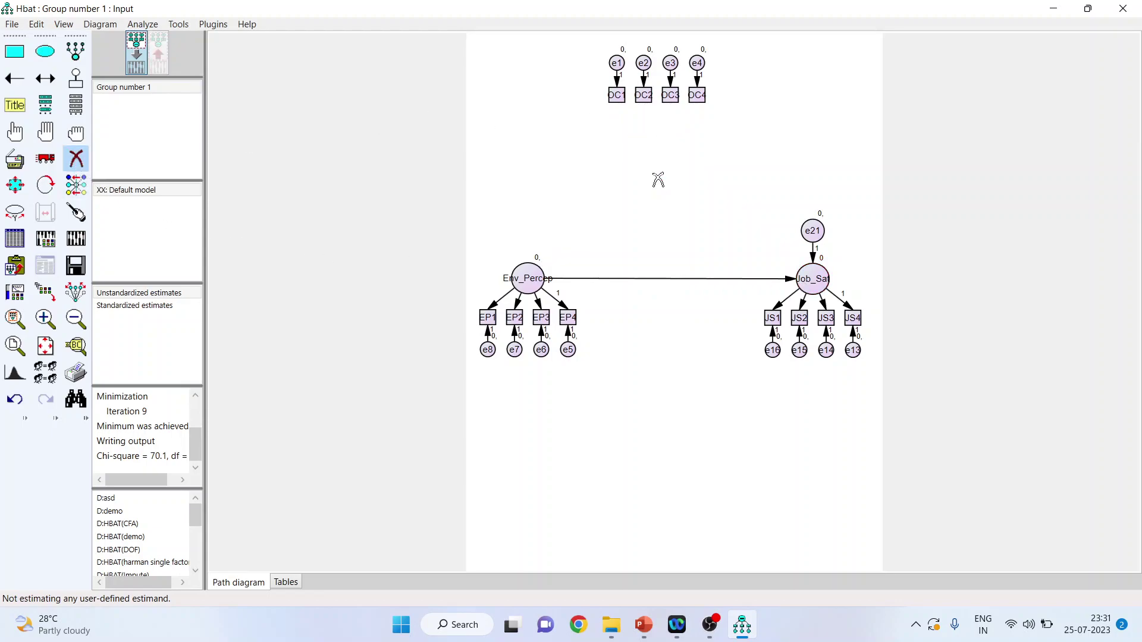
left_click(617, 95)
left_click(643, 96)
left_click(671, 96)
left_click(697, 96)
left_click(698, 63)
left_click(671, 63)
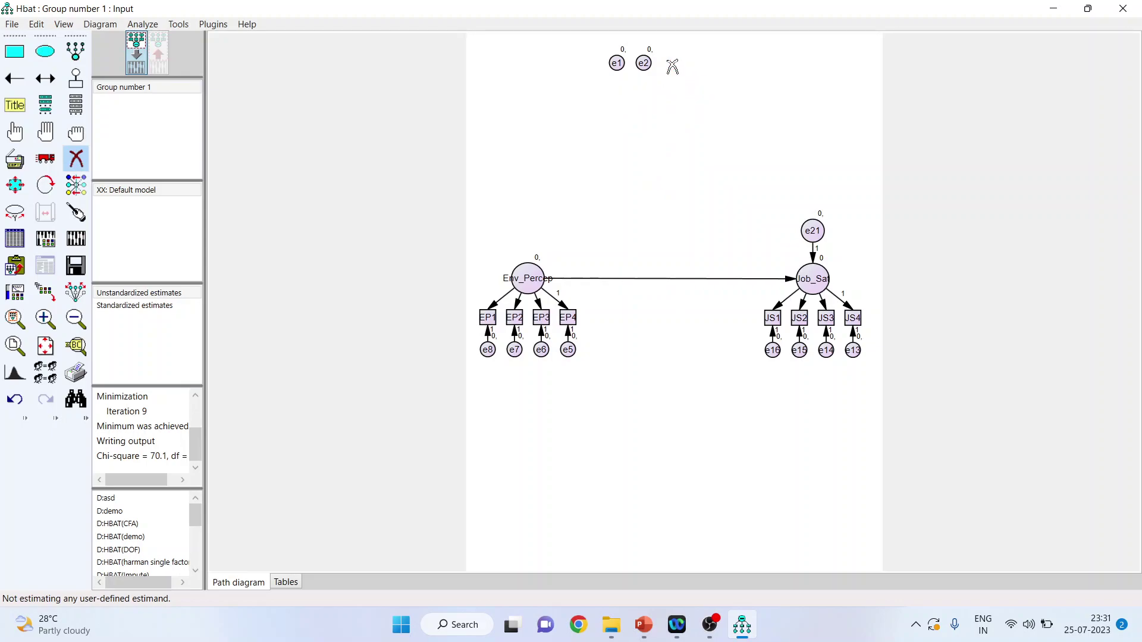
left_click(644, 63)
left_click(612, 64)
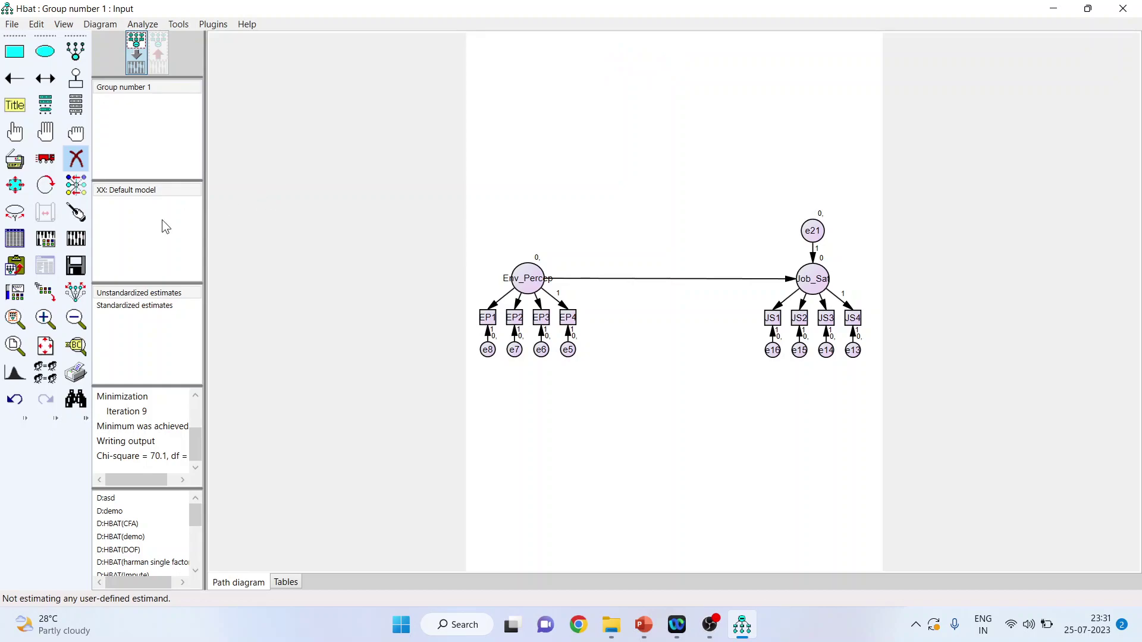
Turn off the indirect, direct & total effects output and calculate estimates for the model with only Env_Percep and Job_Sat
left_click(47, 244)
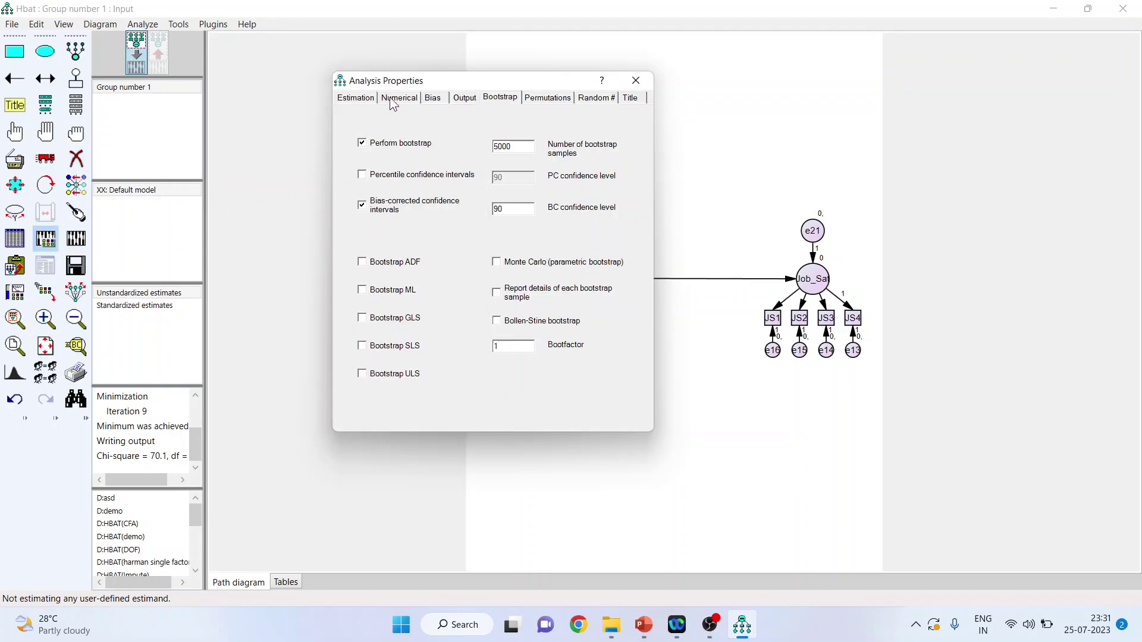
left_click(462, 99)
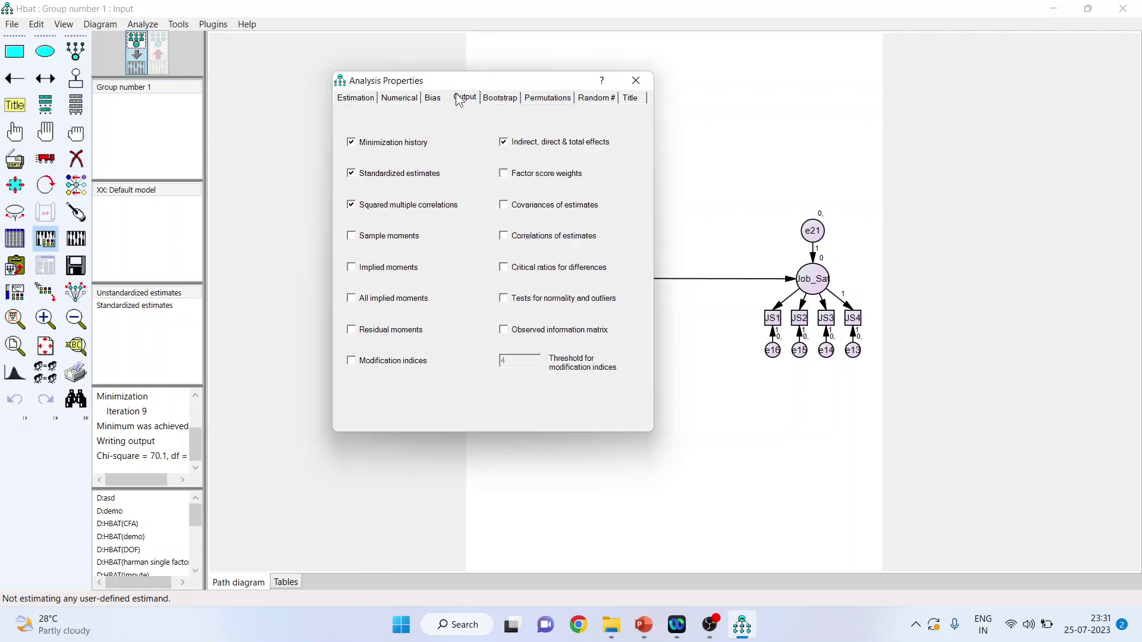
left_click(505, 145)
left_click(636, 80)
left_click(73, 245)
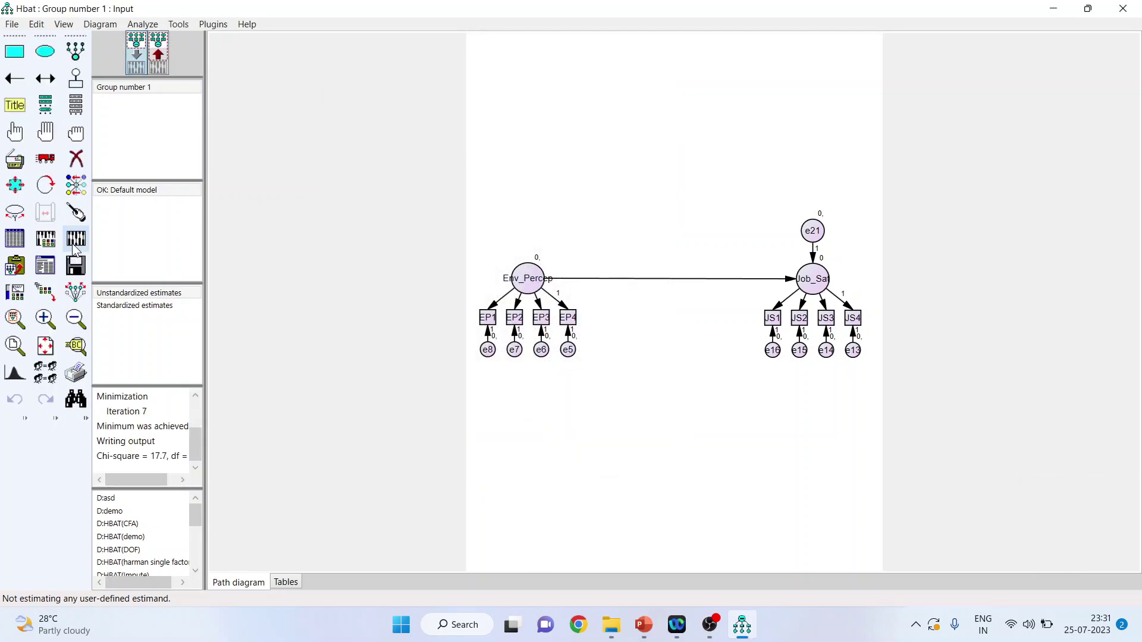
Examine the Env_Percep to Job_Sat regression weight and its explanation in the text output's estimates, and close the output
left_click(47, 265)
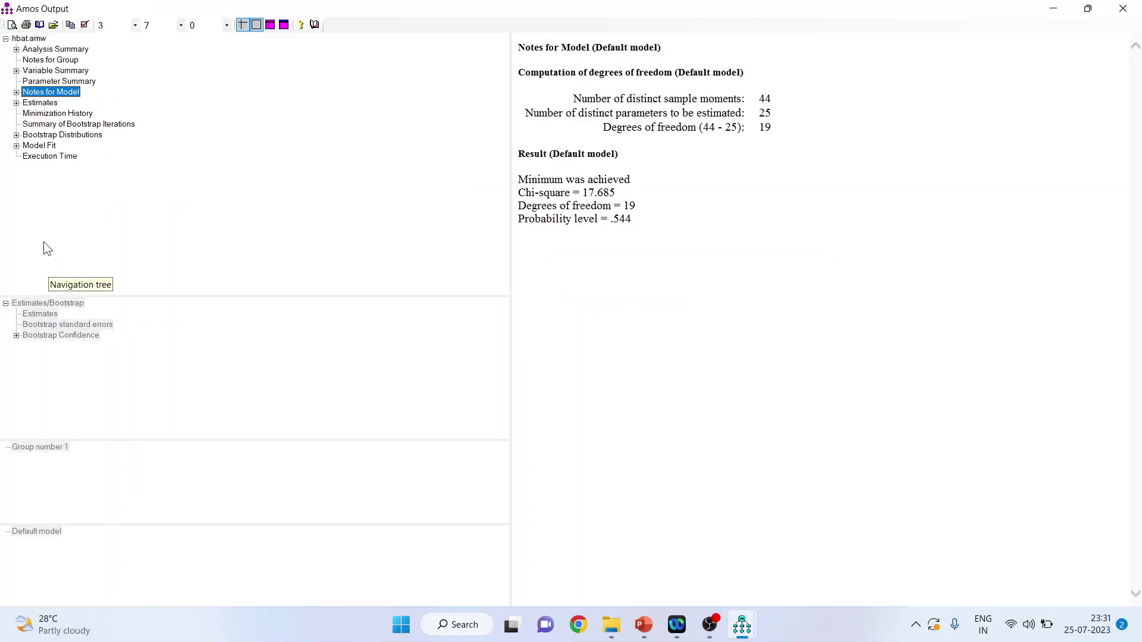
left_click(39, 105)
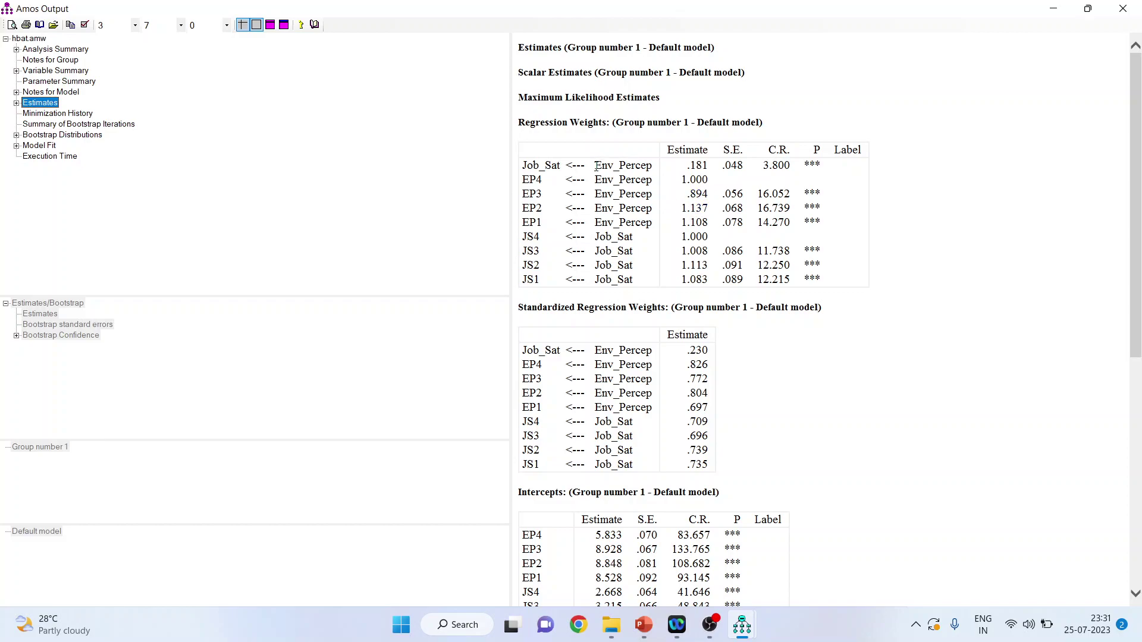
left_click_drag(596, 166, 632, 168)
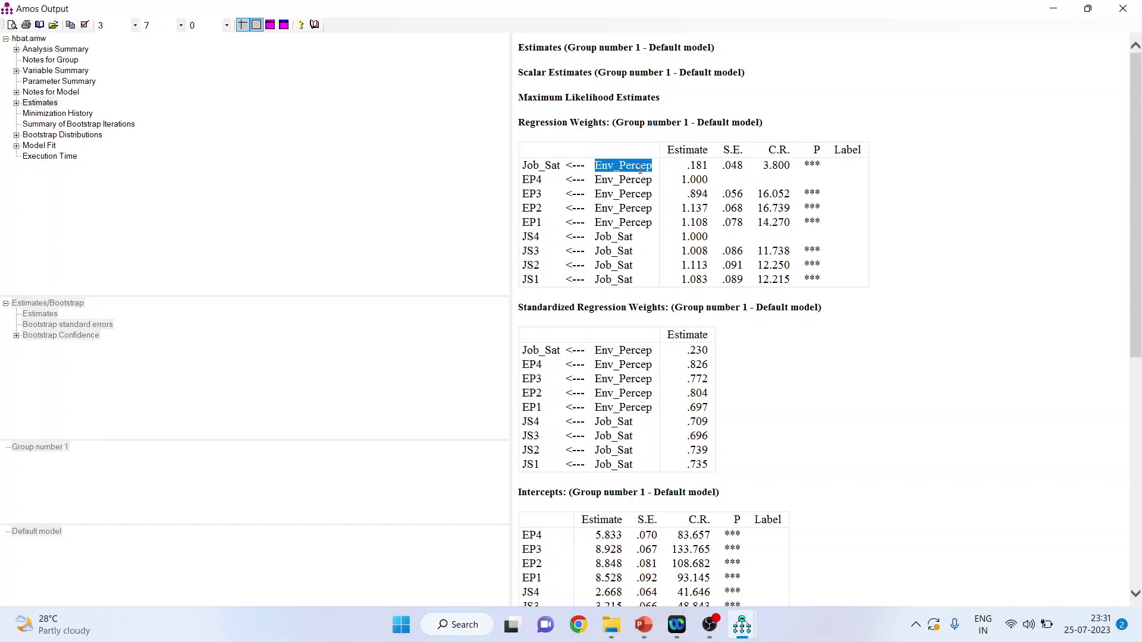
right_click(642, 175)
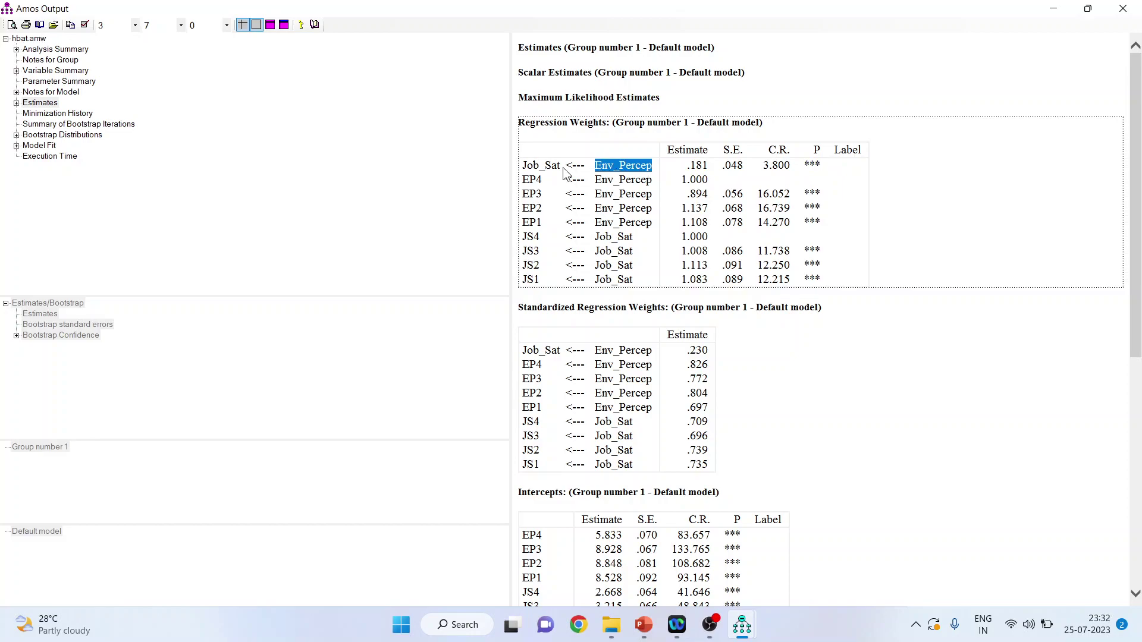
left_click(693, 169)
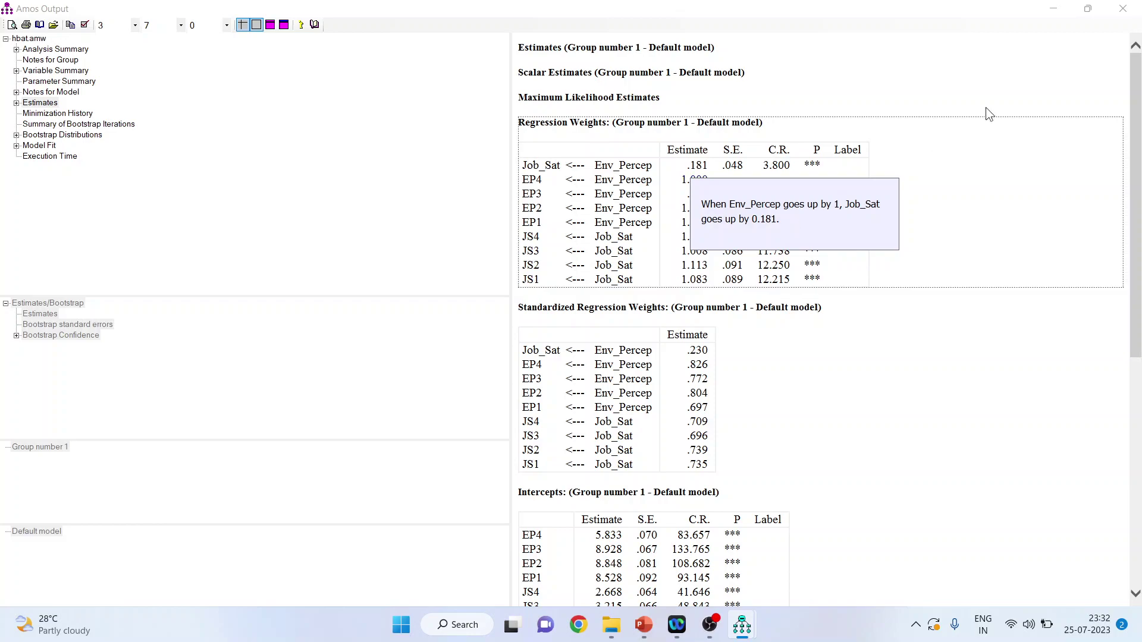
left_click(1121, 11)
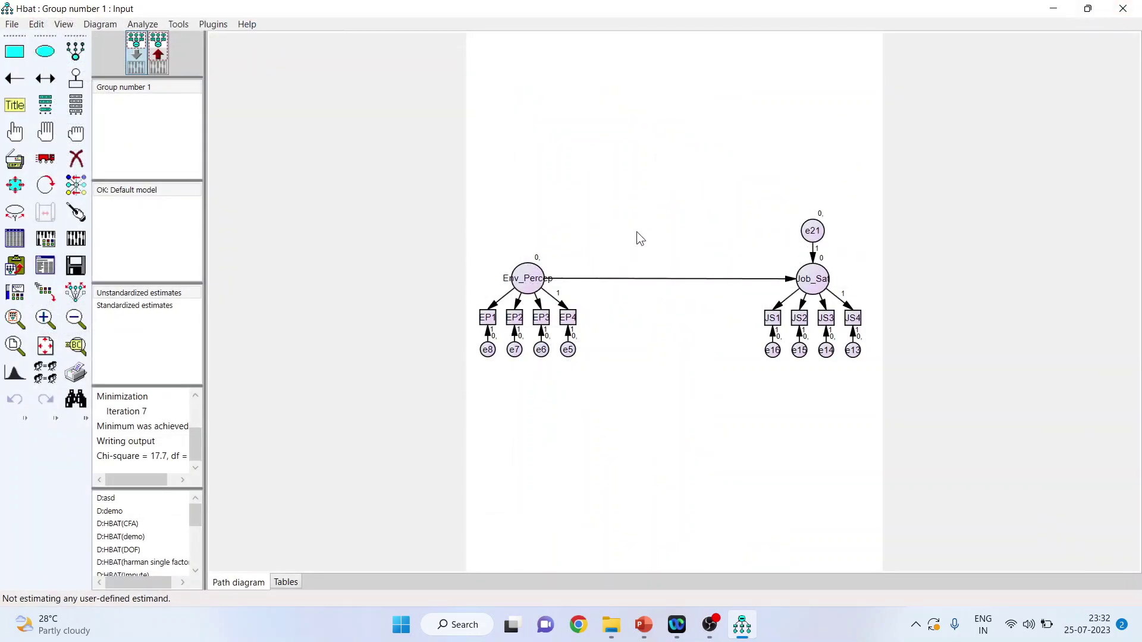
Restore the deleted Org_Commit construct with its indicators and error terms, and set the number of bootstrap samples to 5000
key("ctrl+z")
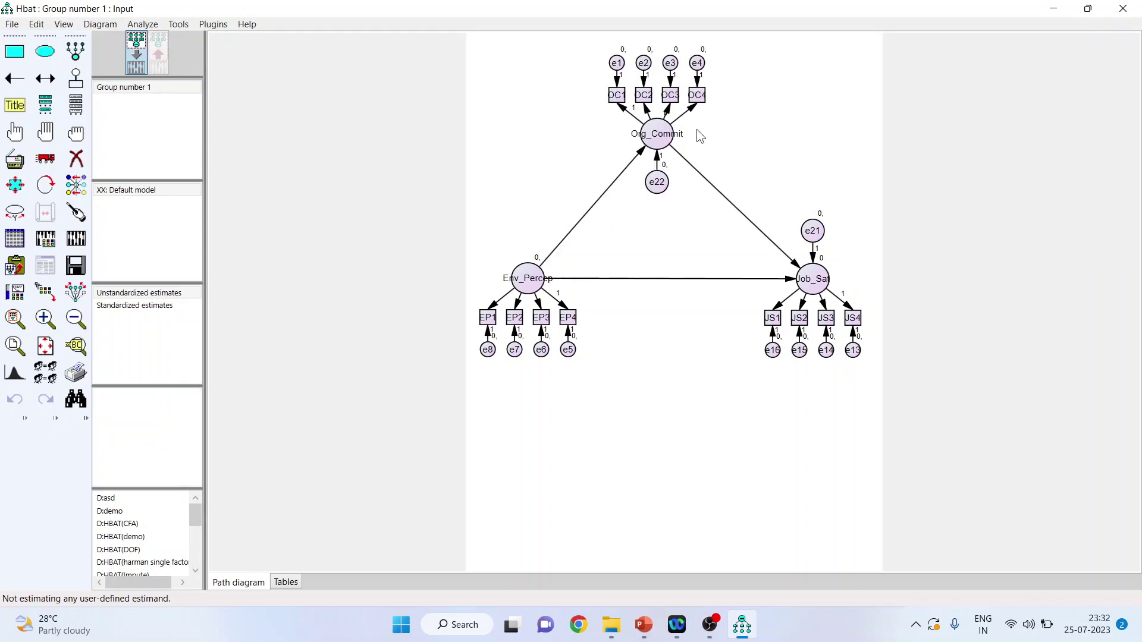
left_click(47, 239)
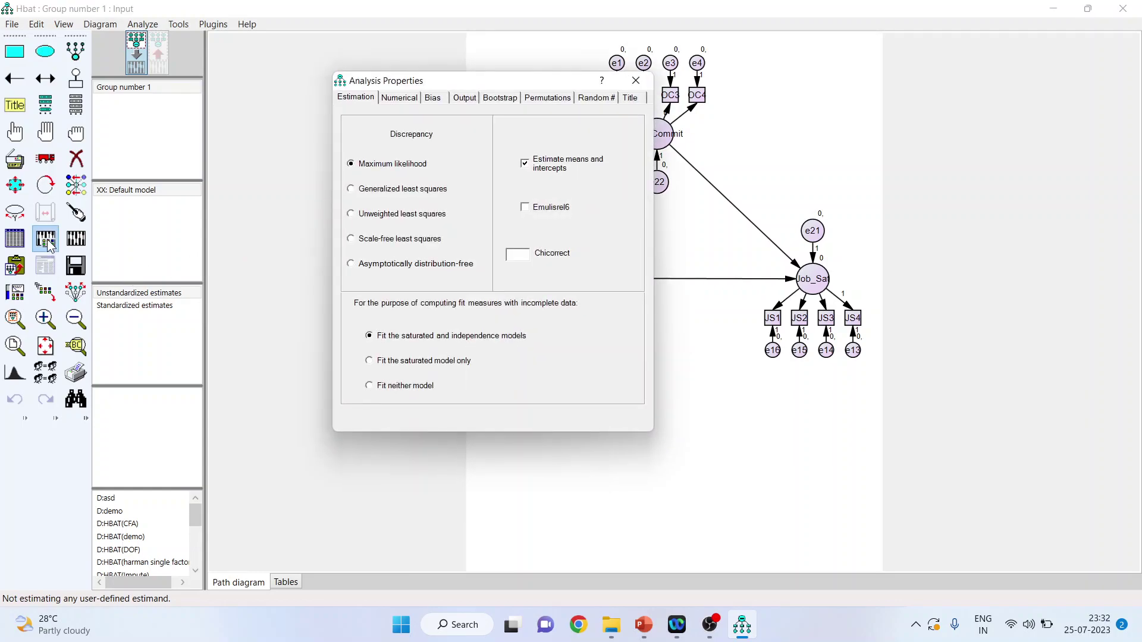
left_click(464, 99)
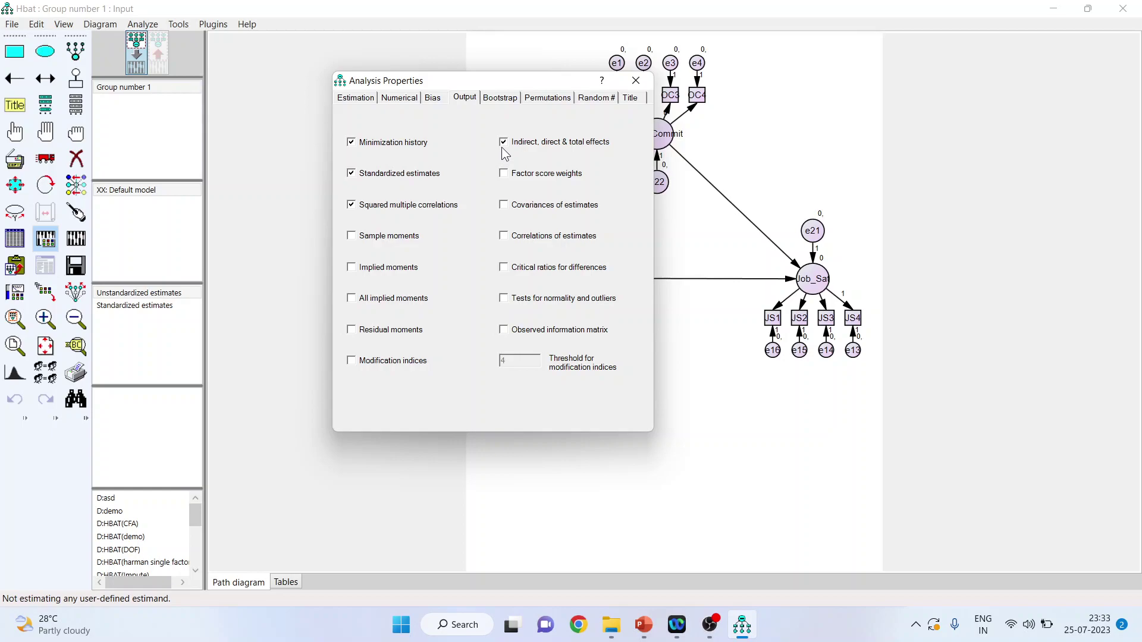
left_click(495, 101)
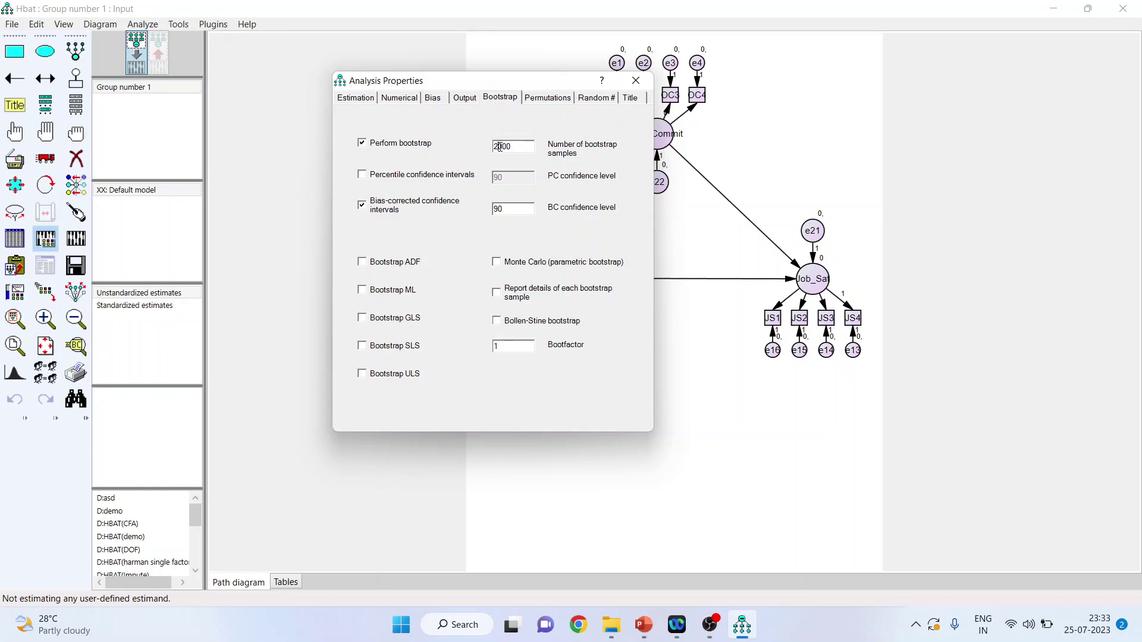
type("5")
left_click(642, 84)
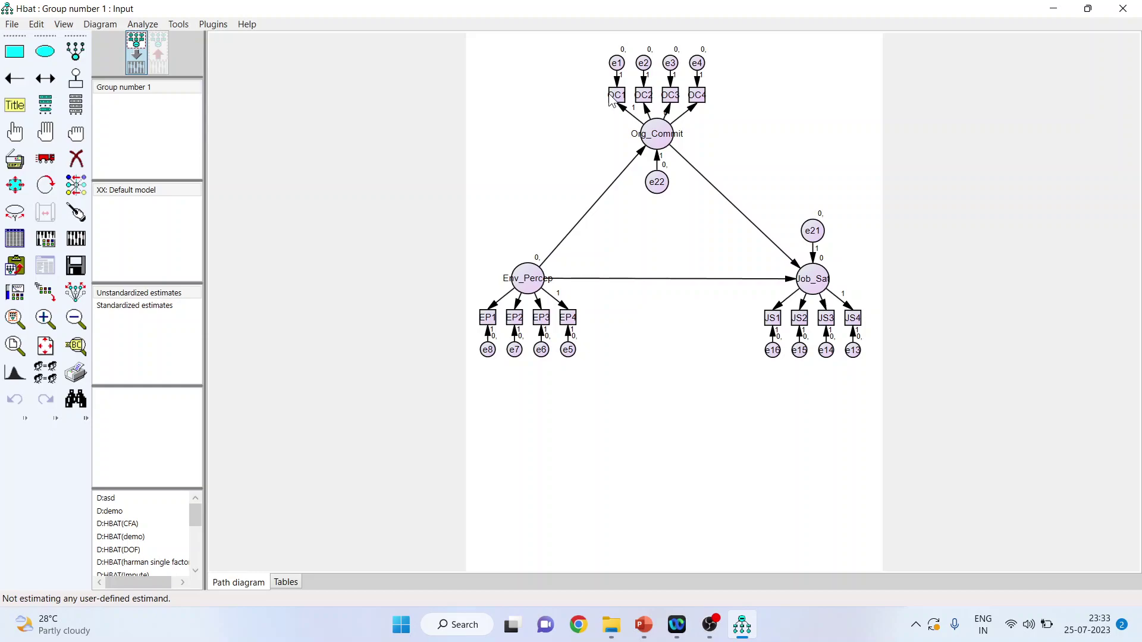
Reattach HBAT_SEM1 as the data file for Group number 1 and calculate estimates for the full mediation model
left_click(76, 249)
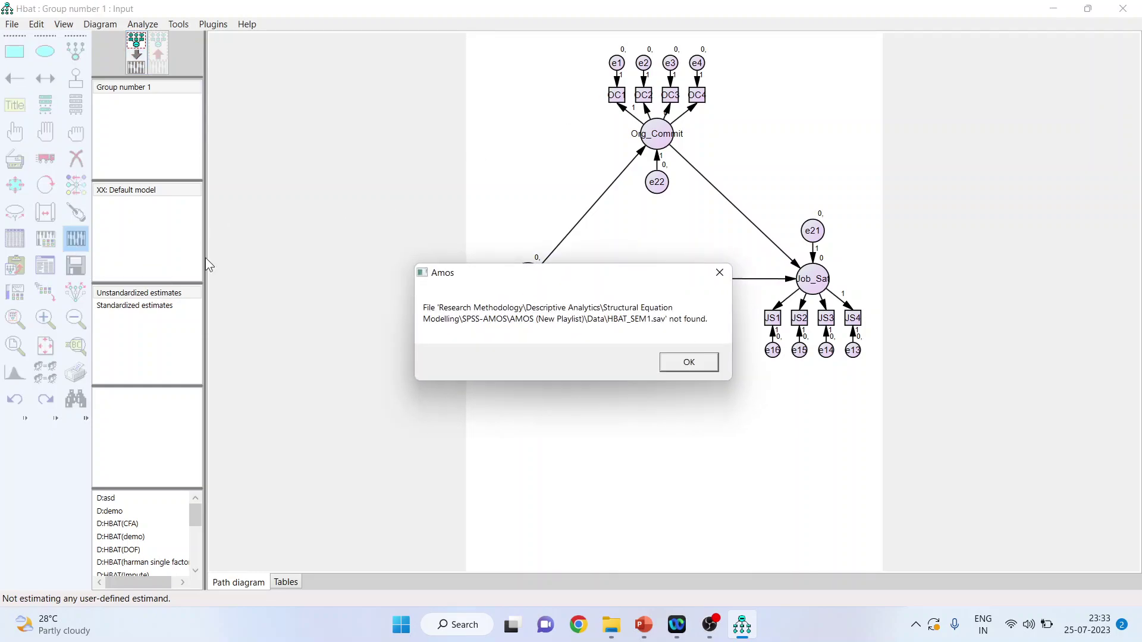
left_click(669, 365)
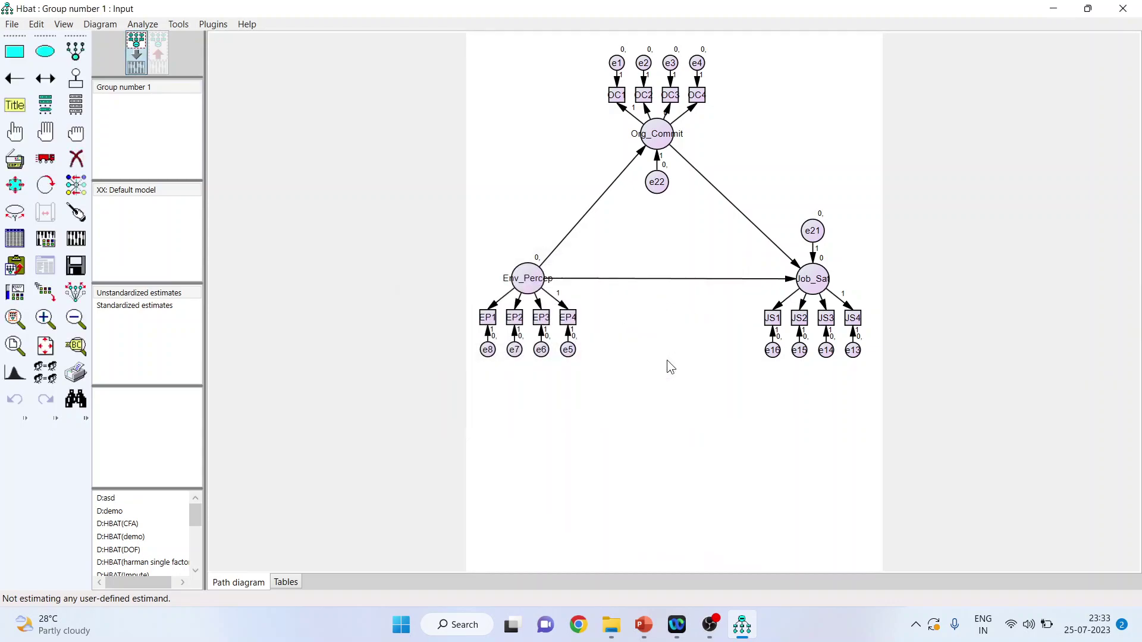
left_click(18, 244)
left_click(469, 332)
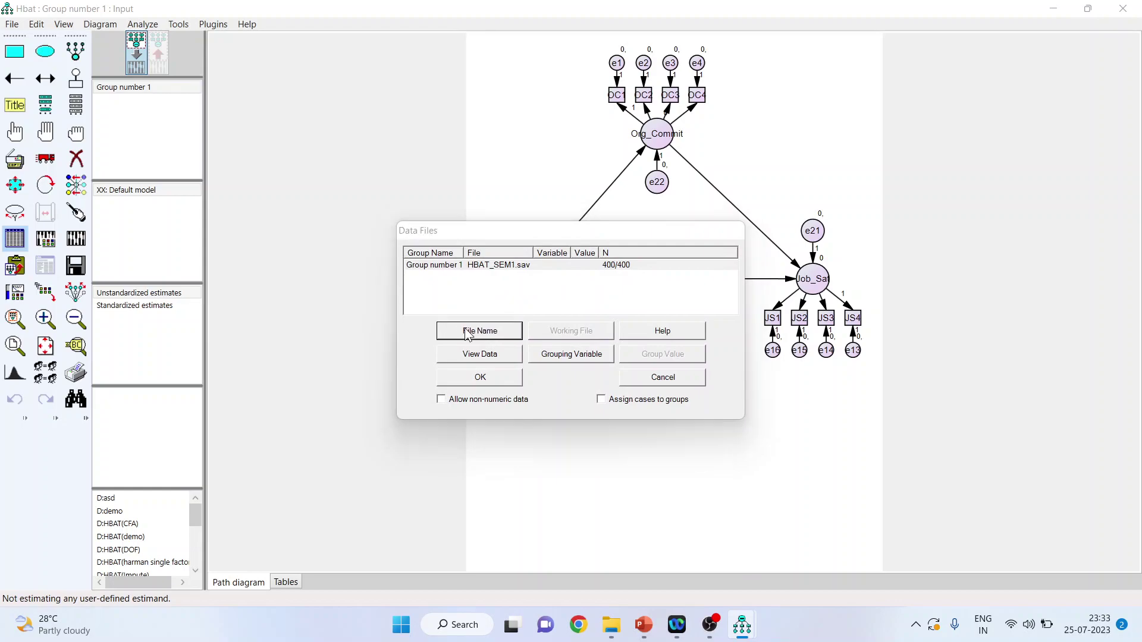
left_click(596, 370)
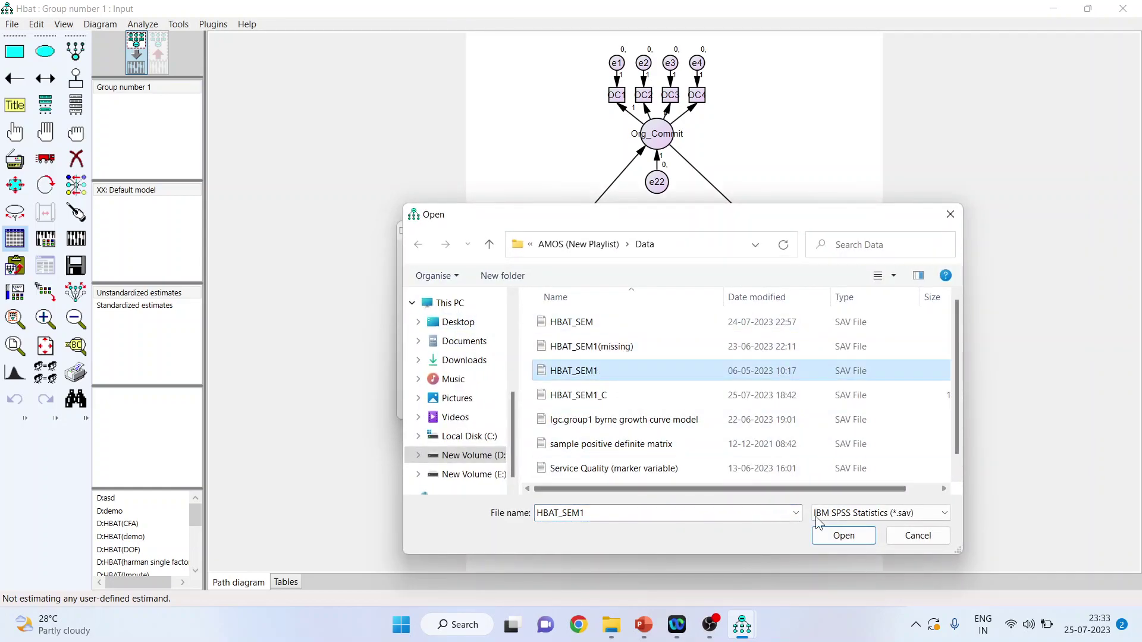
left_click(841, 538)
left_click(505, 376)
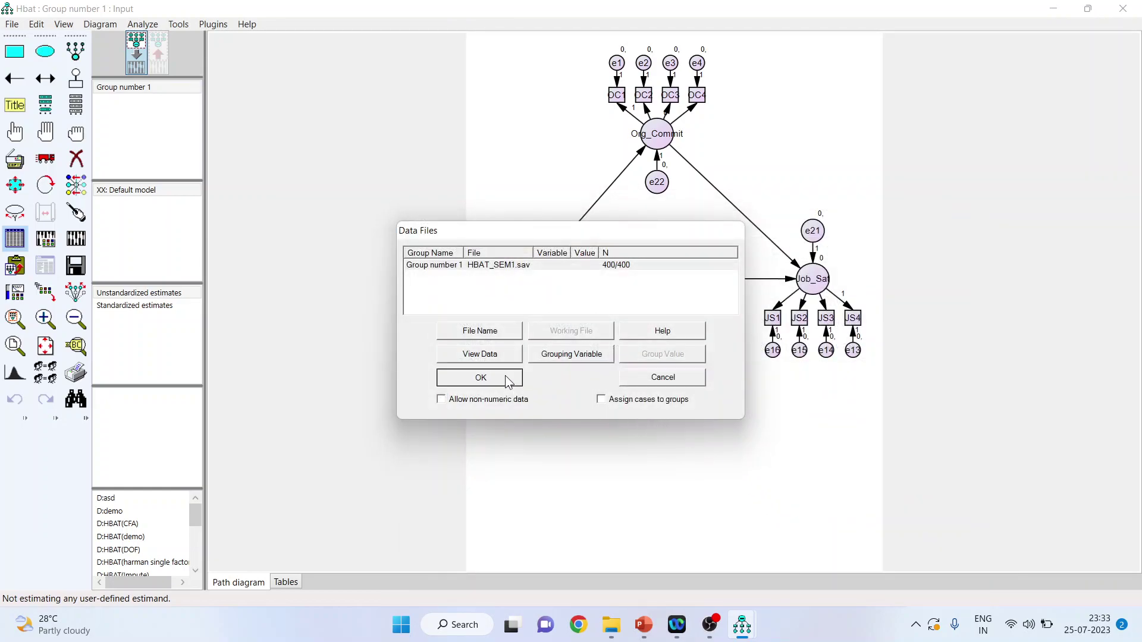
left_click(74, 244)
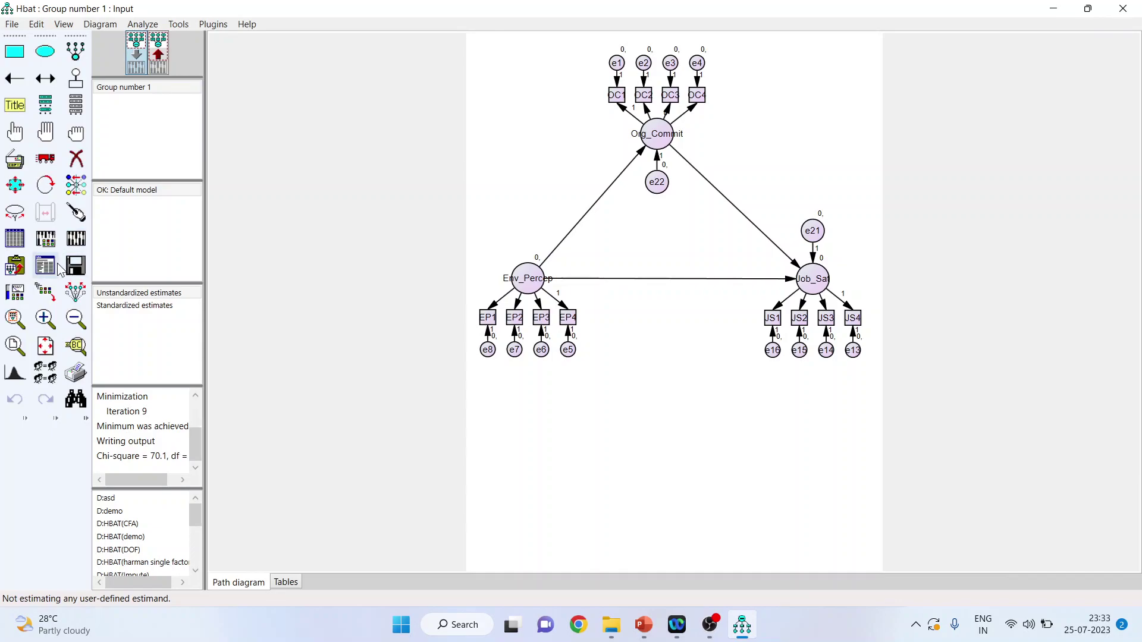
Examine the total, direct and indirect effects of Env_Percep on Job_Sat in the estimate matrices of the text output
left_click(46, 267)
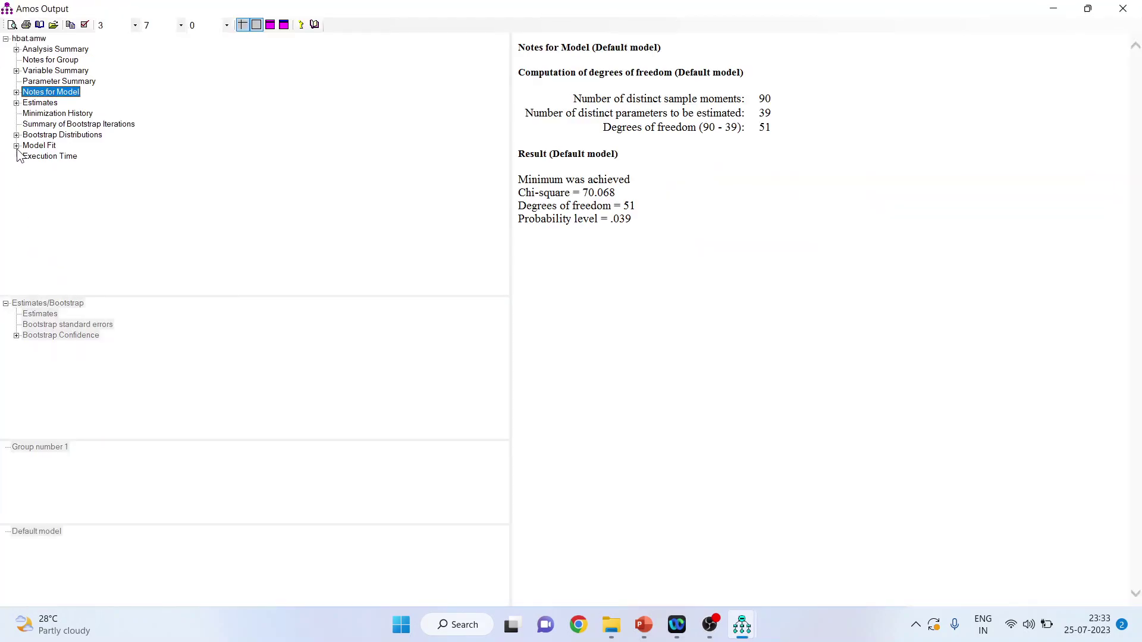
left_click(17, 103)
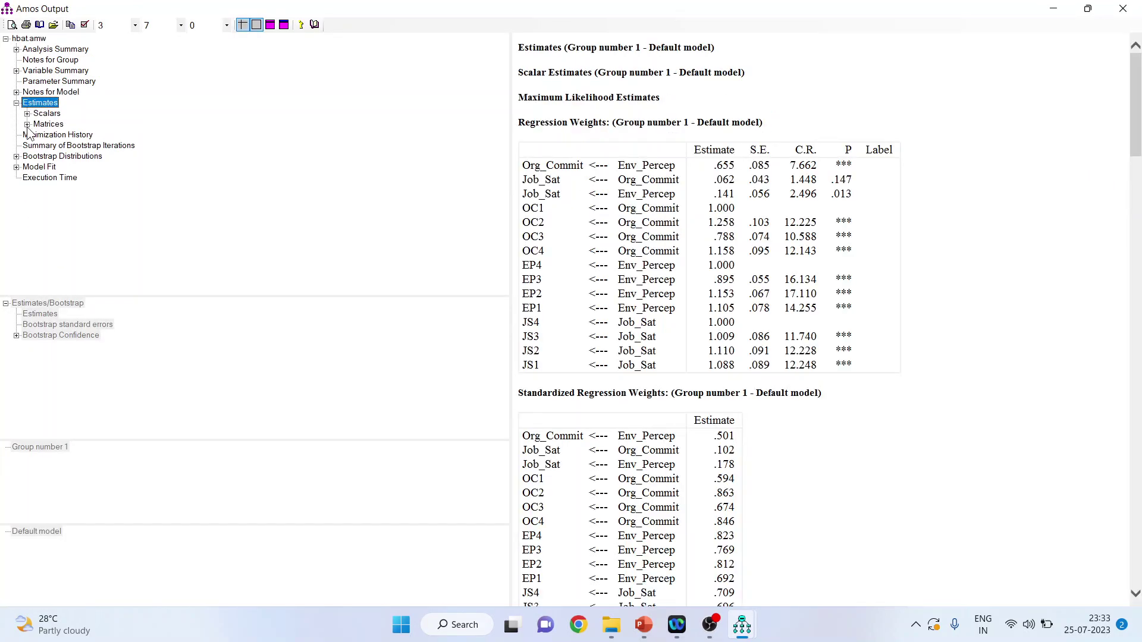
left_click(27, 124)
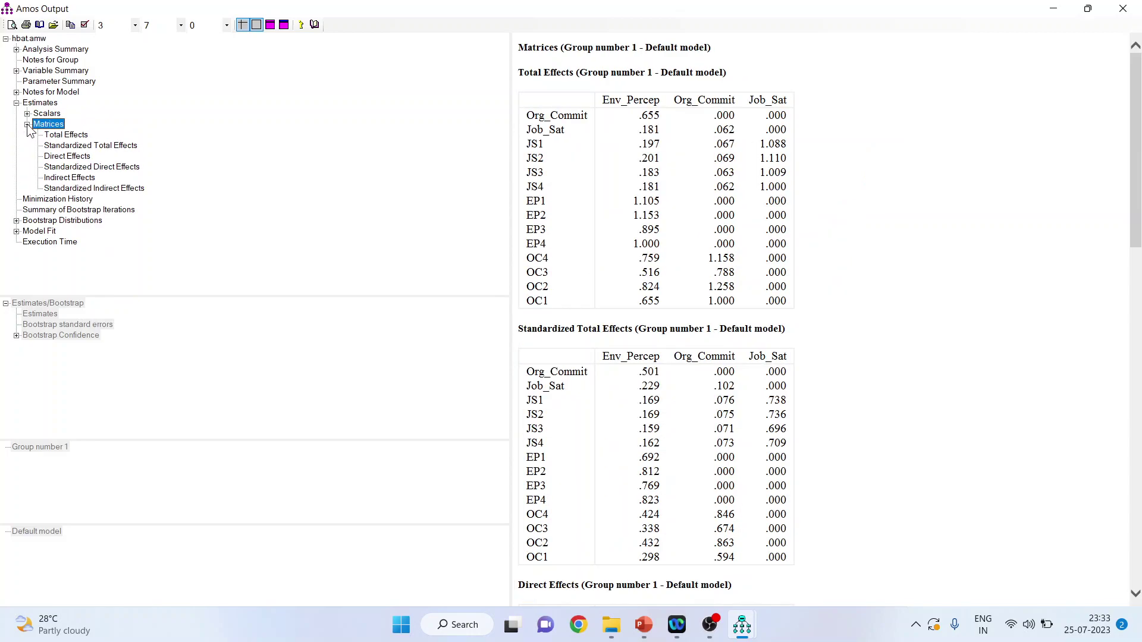
left_click(75, 134)
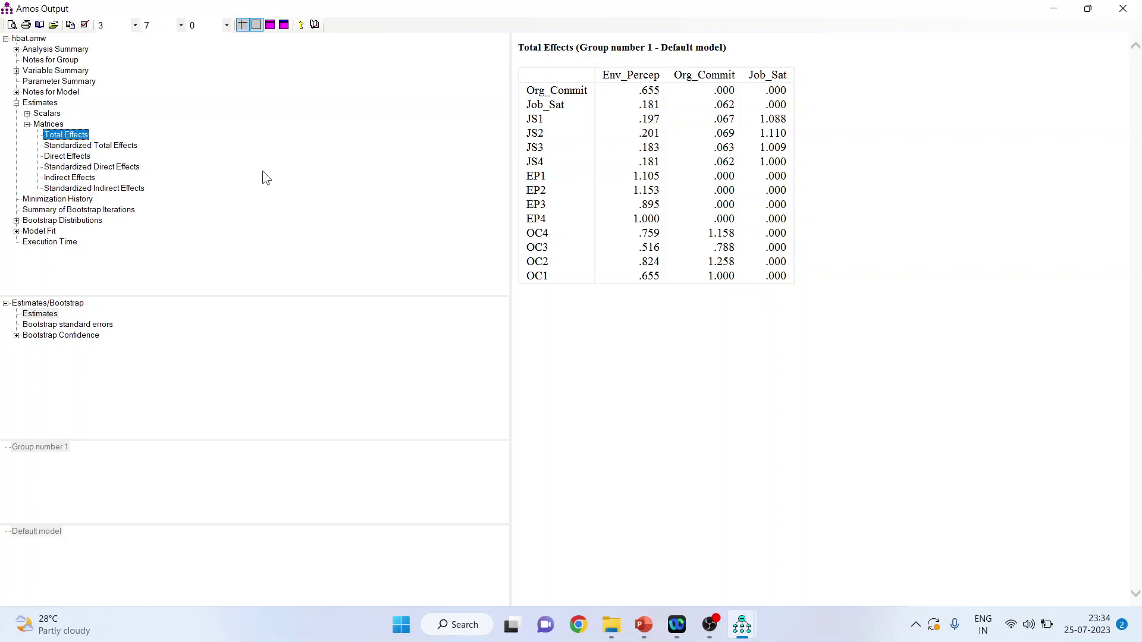
left_click(80, 158)
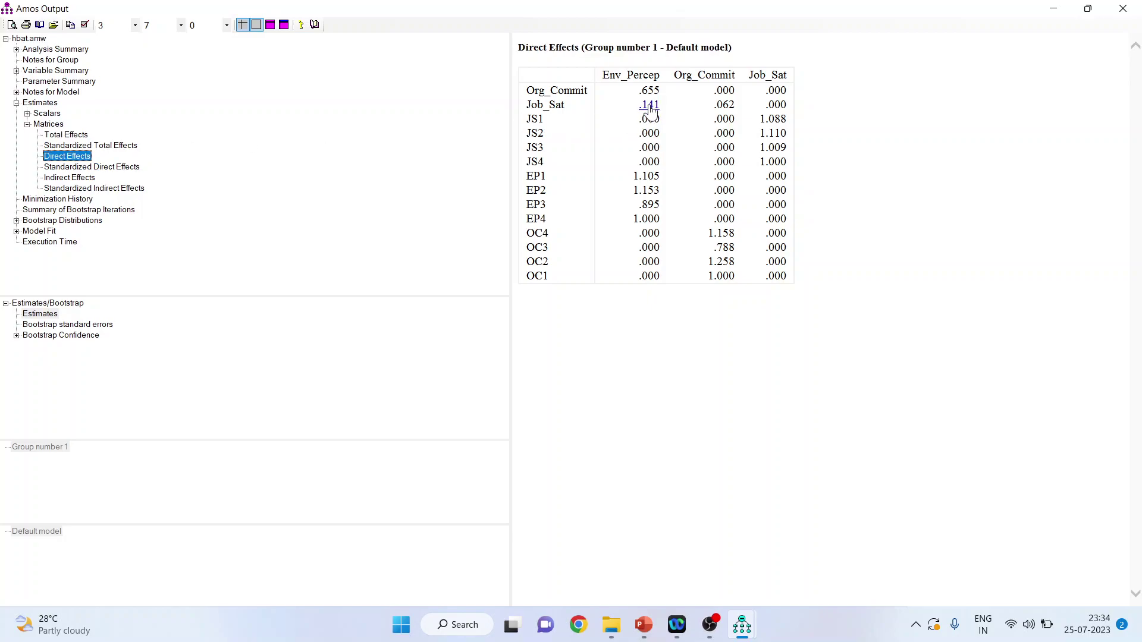
left_click(82, 180)
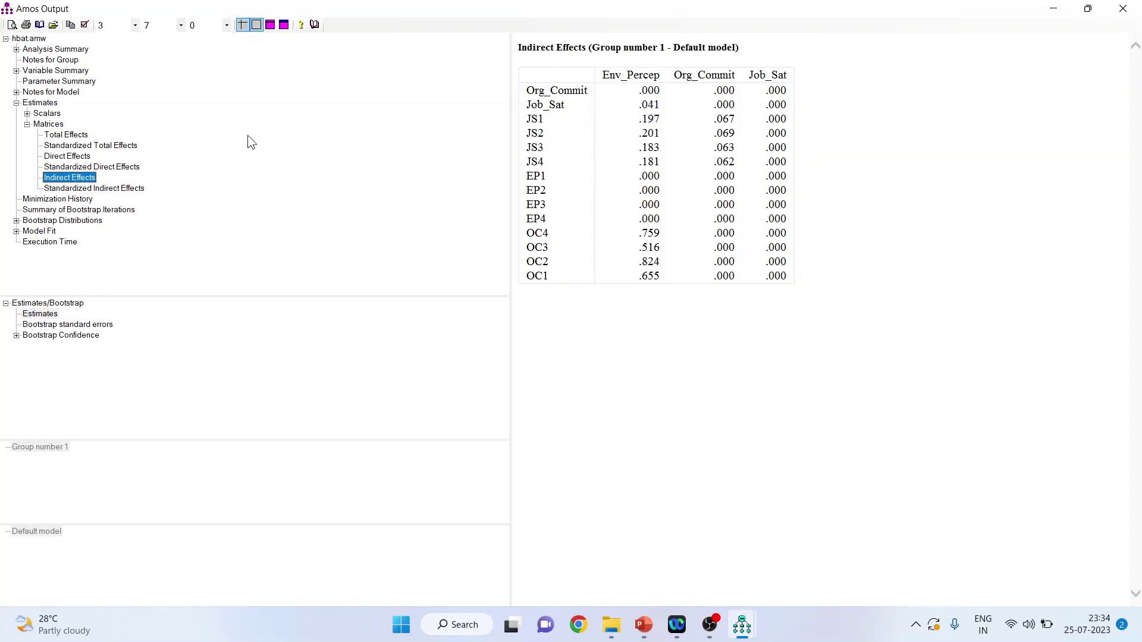
left_click(67, 156)
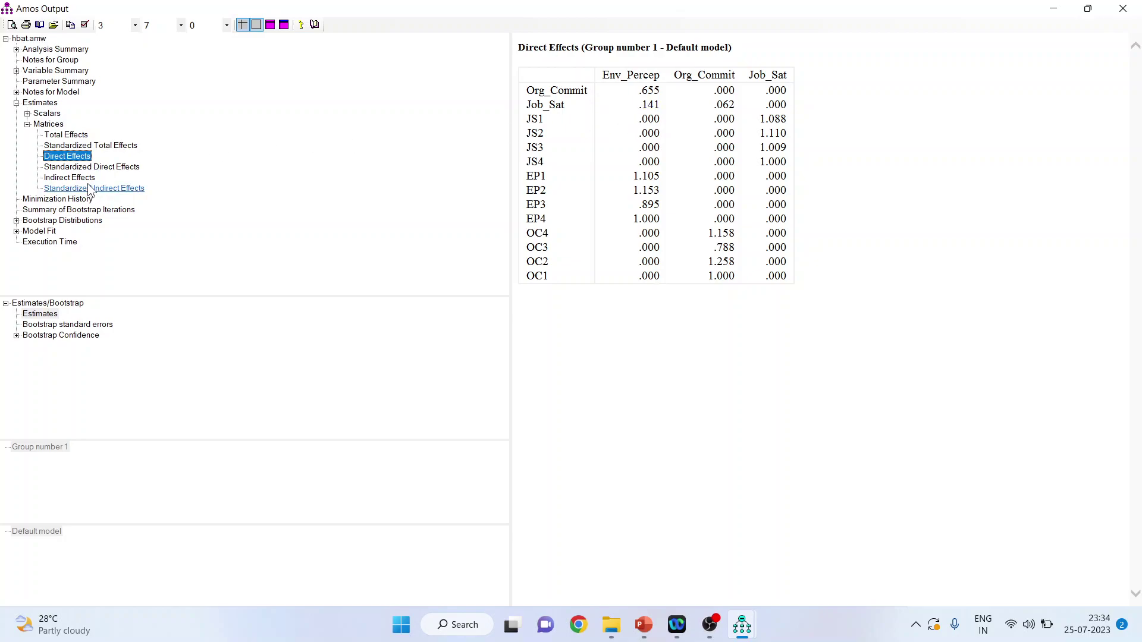
left_click(87, 179)
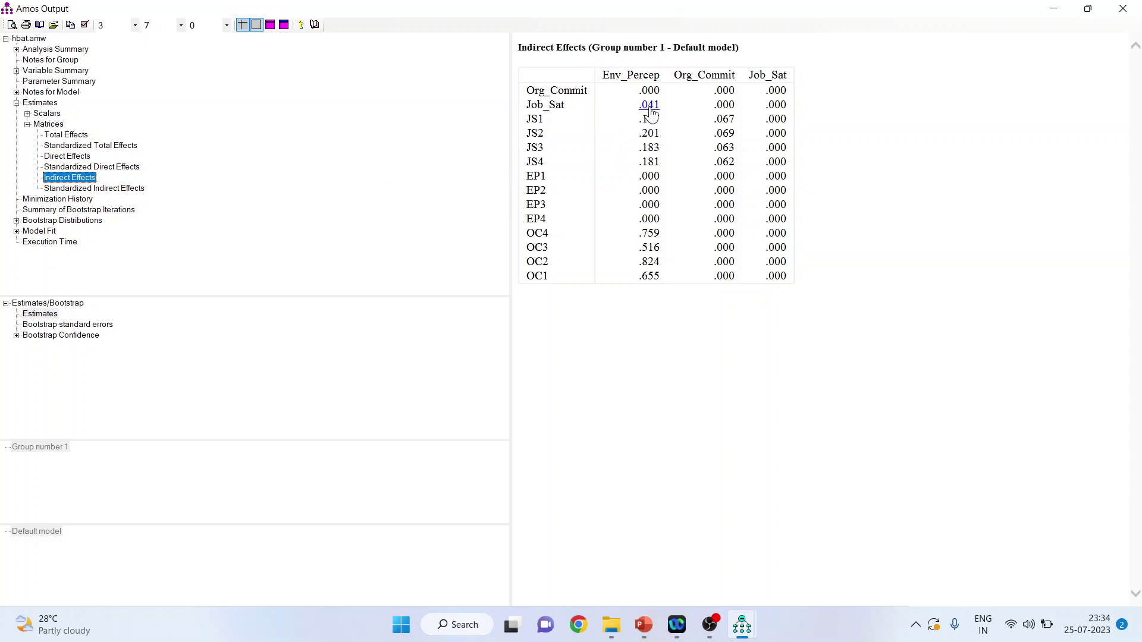
left_click(64, 135)
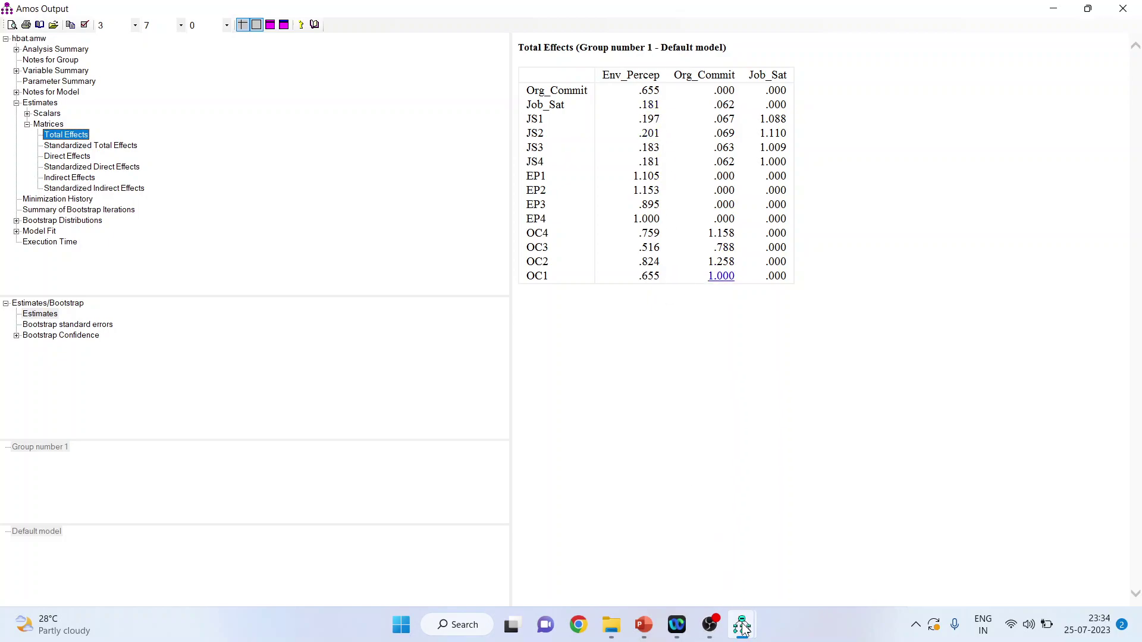
Return to the path diagram and display the unstandardized estimates on the mediation model
mouse_move(742, 625)
left_click(697, 573)
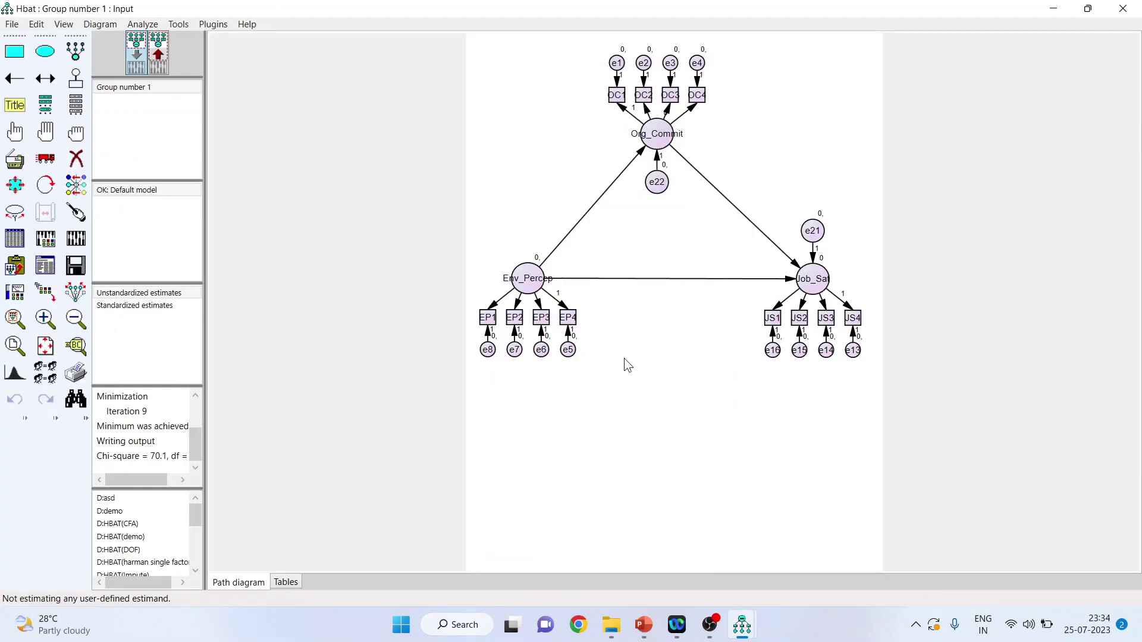
left_click(162, 69)
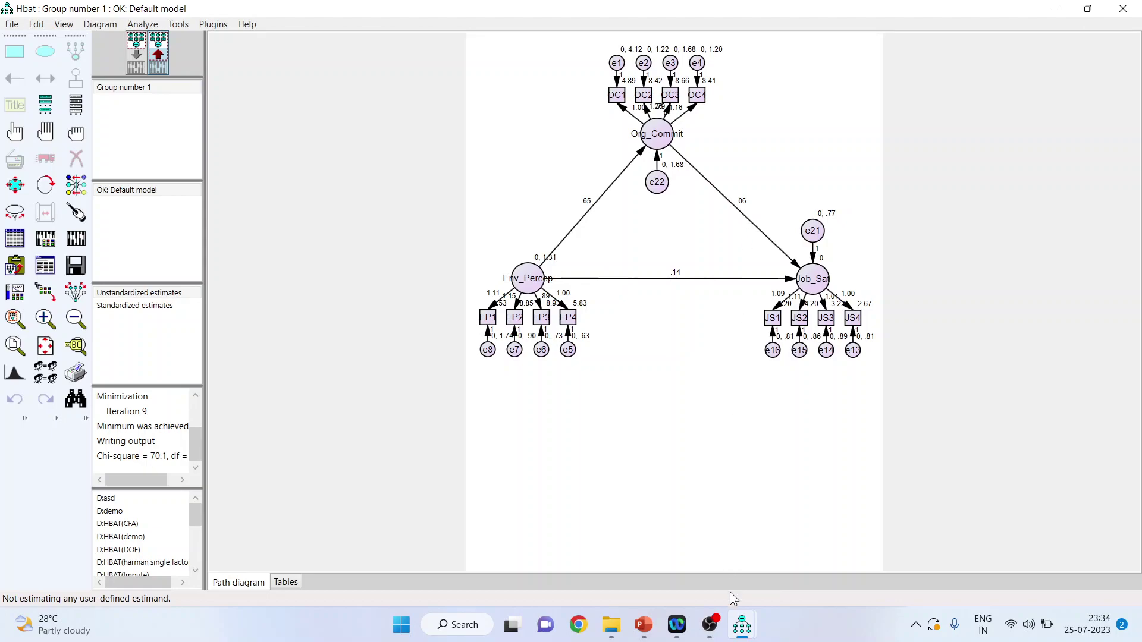
Examine the indirect effects matrix in the text output and return to the input view of the path diagram
mouse_move(739, 624)
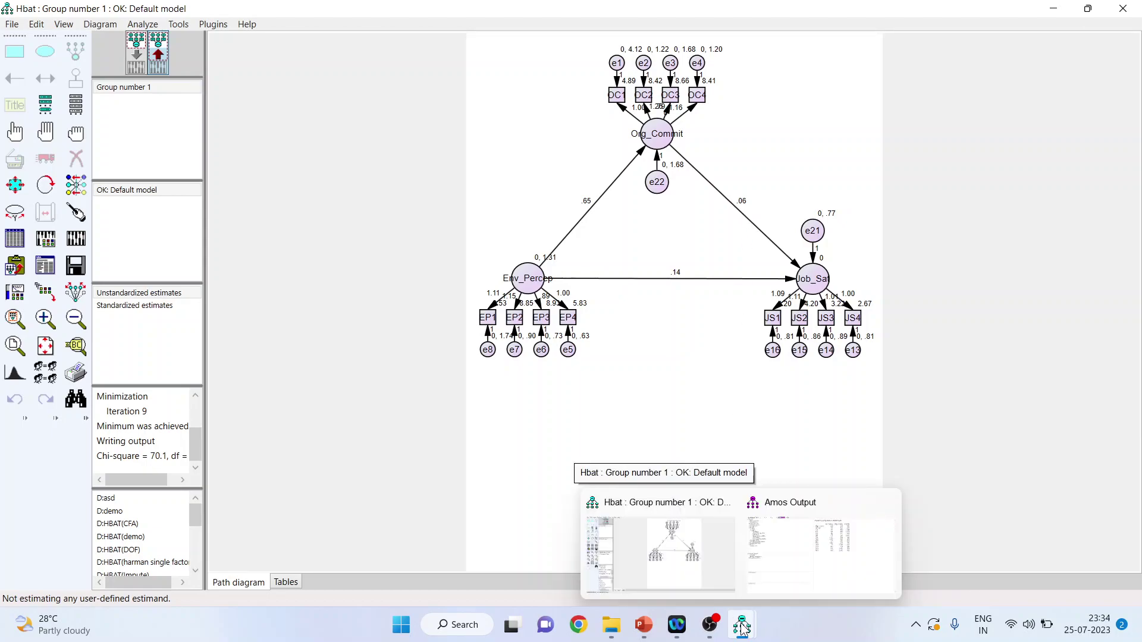
left_click(799, 555)
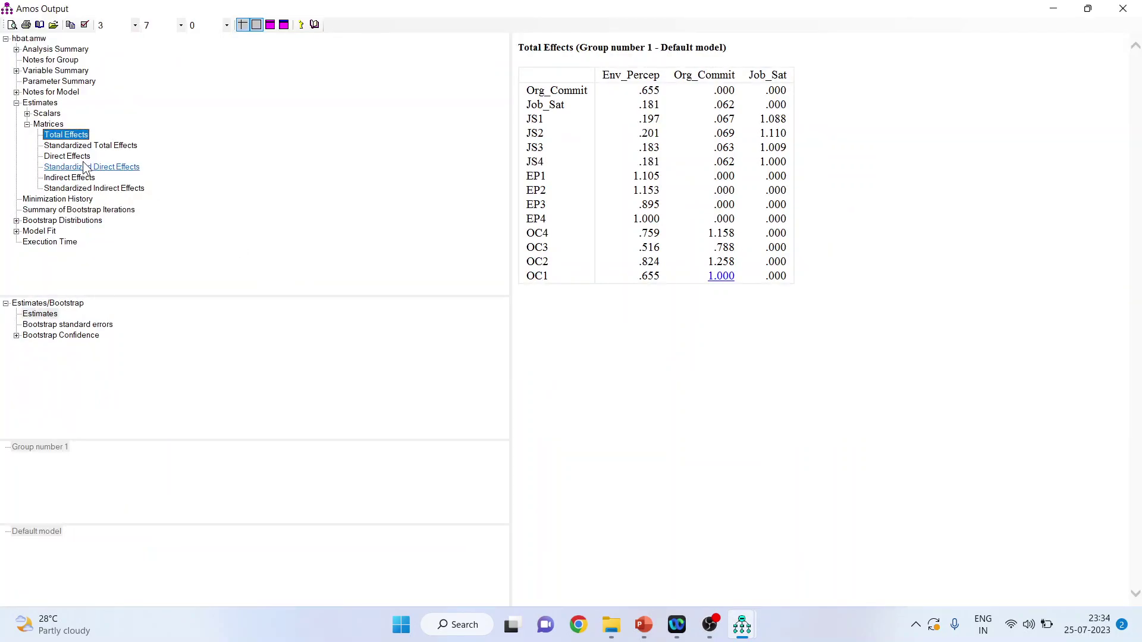
left_click(69, 177)
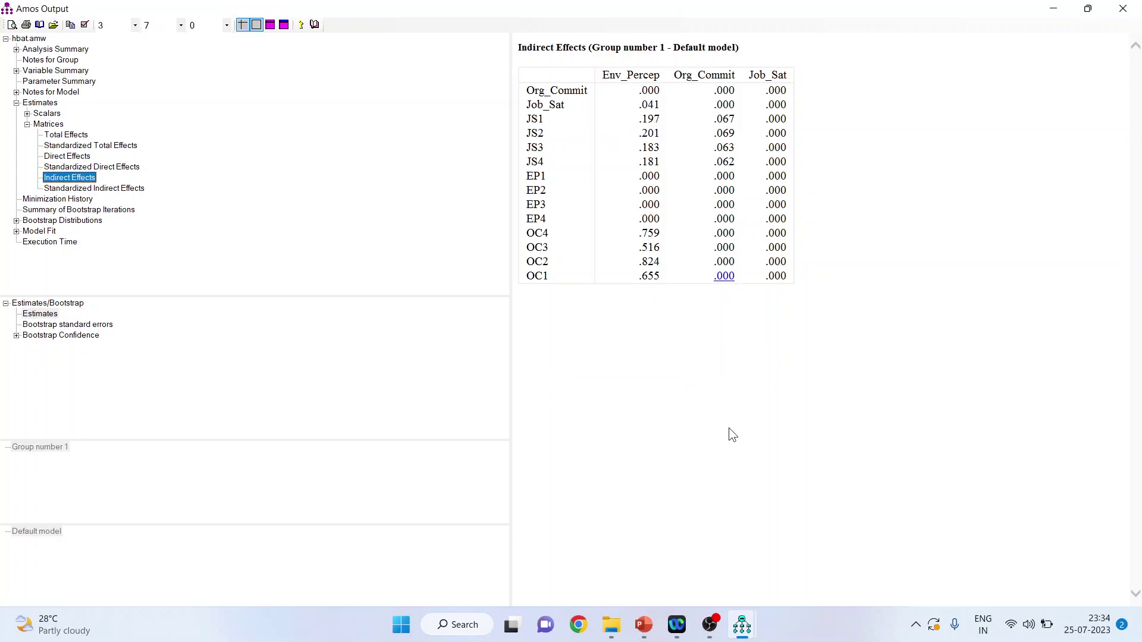
key("alt+Tab")
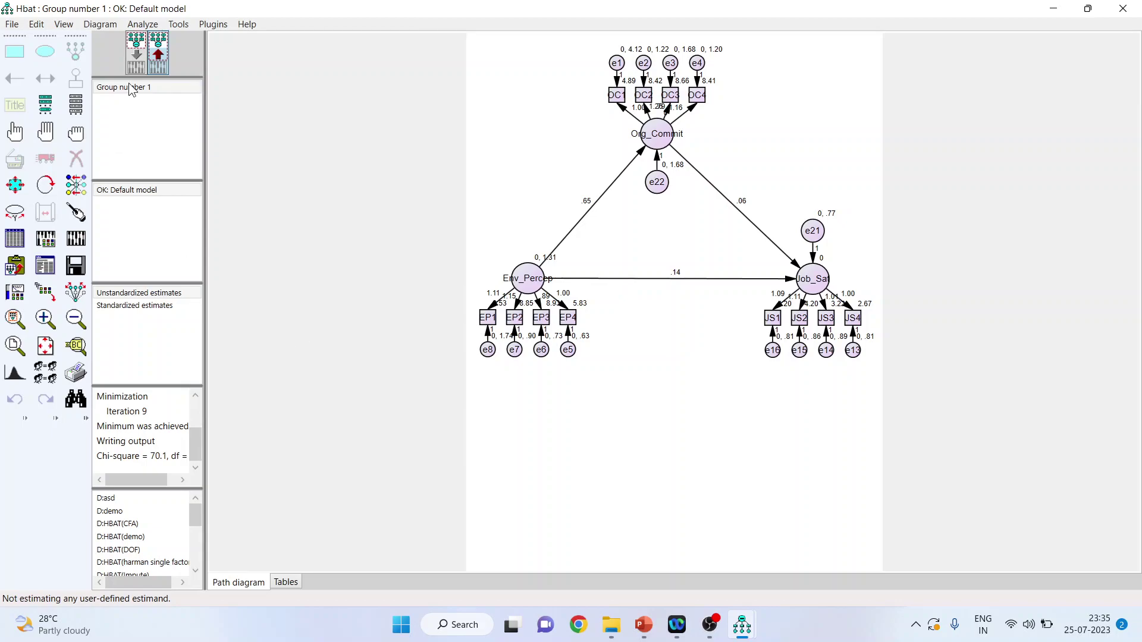
left_click(136, 59)
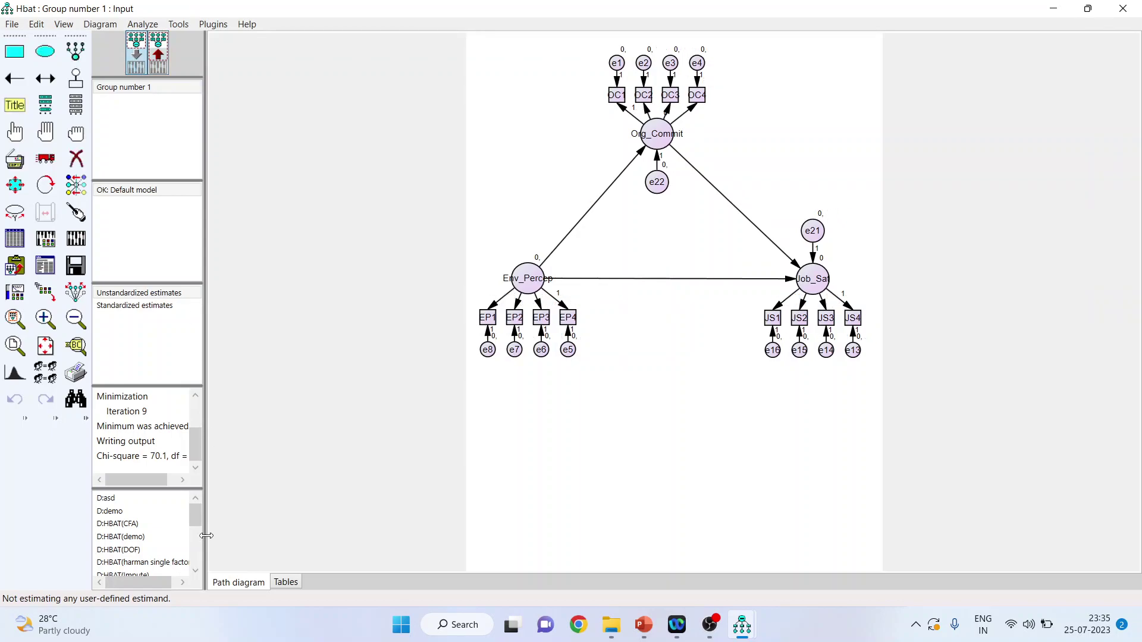
right_click(190, 601)
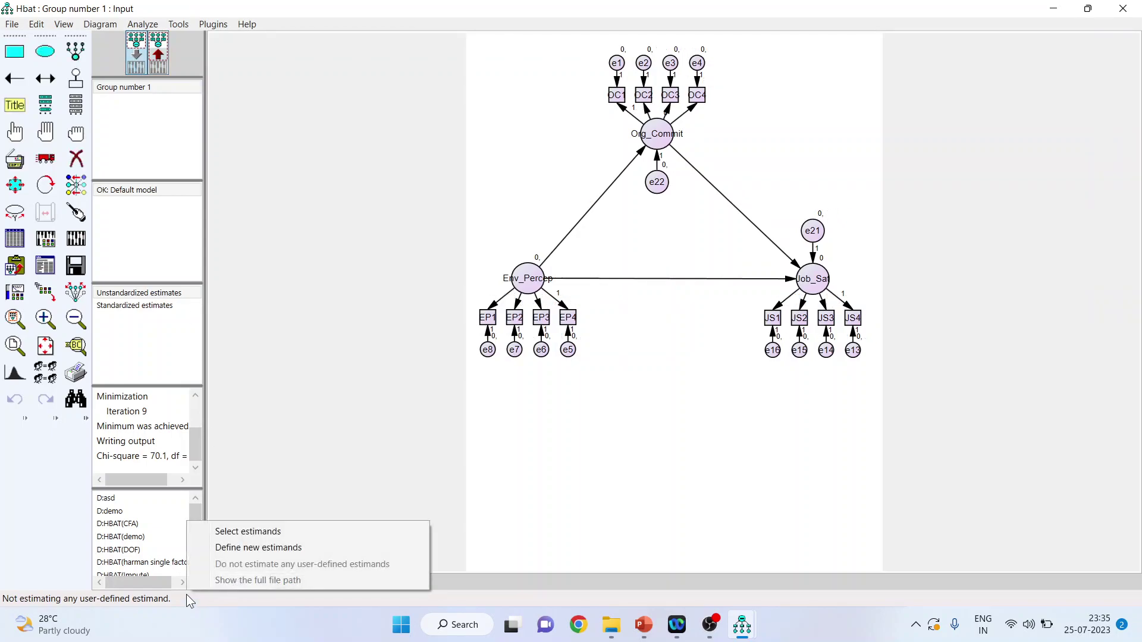
left_click(229, 550)
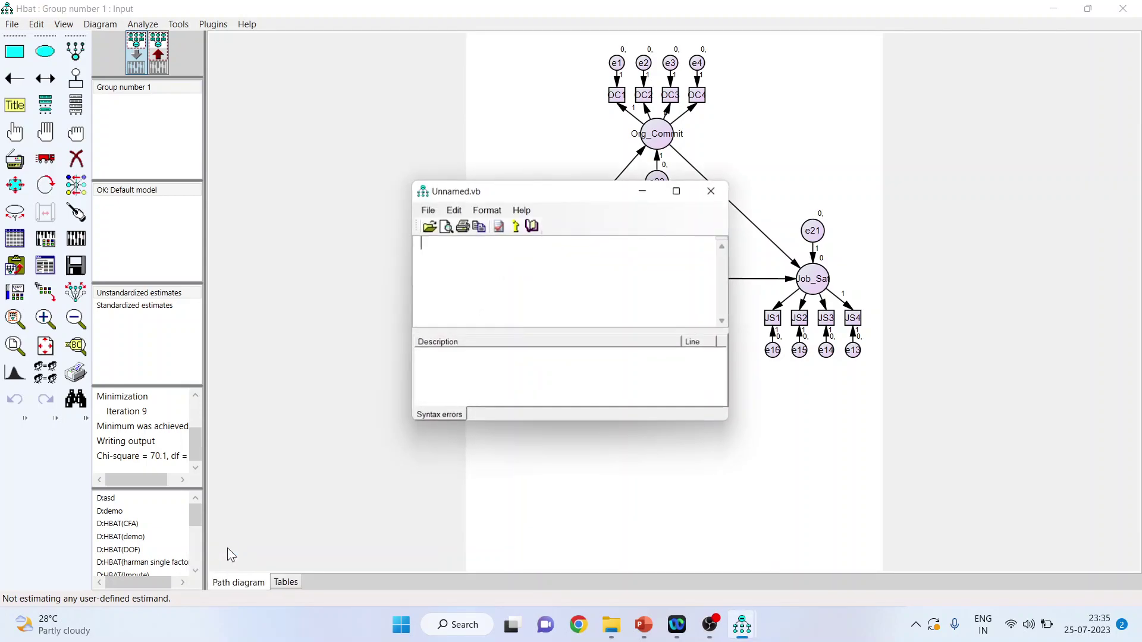
left_click_drag(488, 198, 305, 224)
left_click(298, 326)
type("IE")
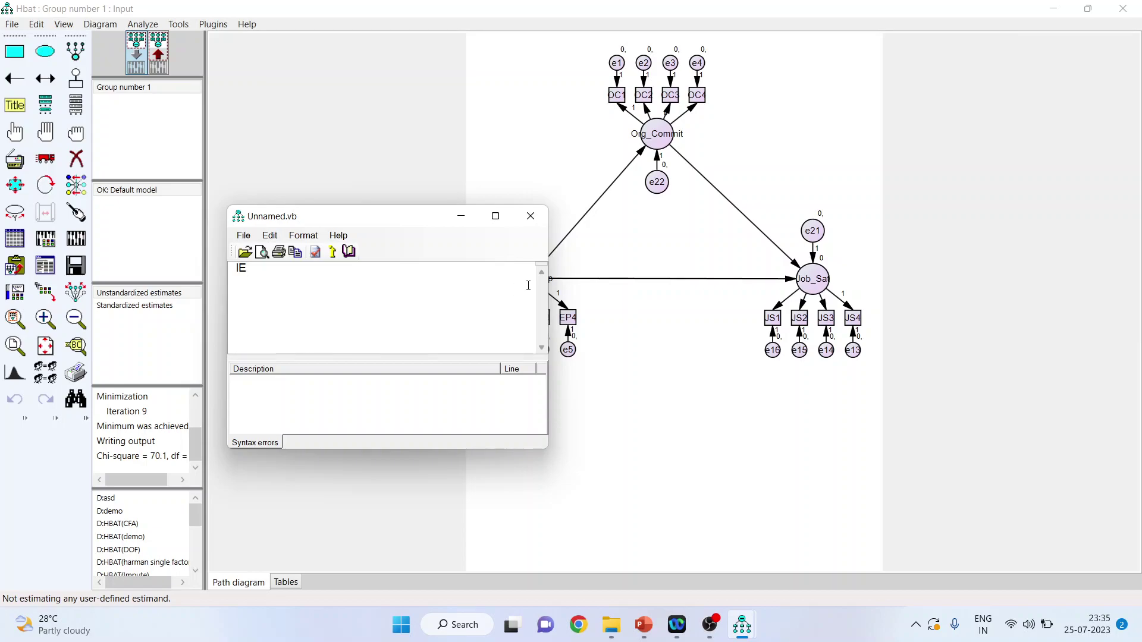
left_click(531, 217)
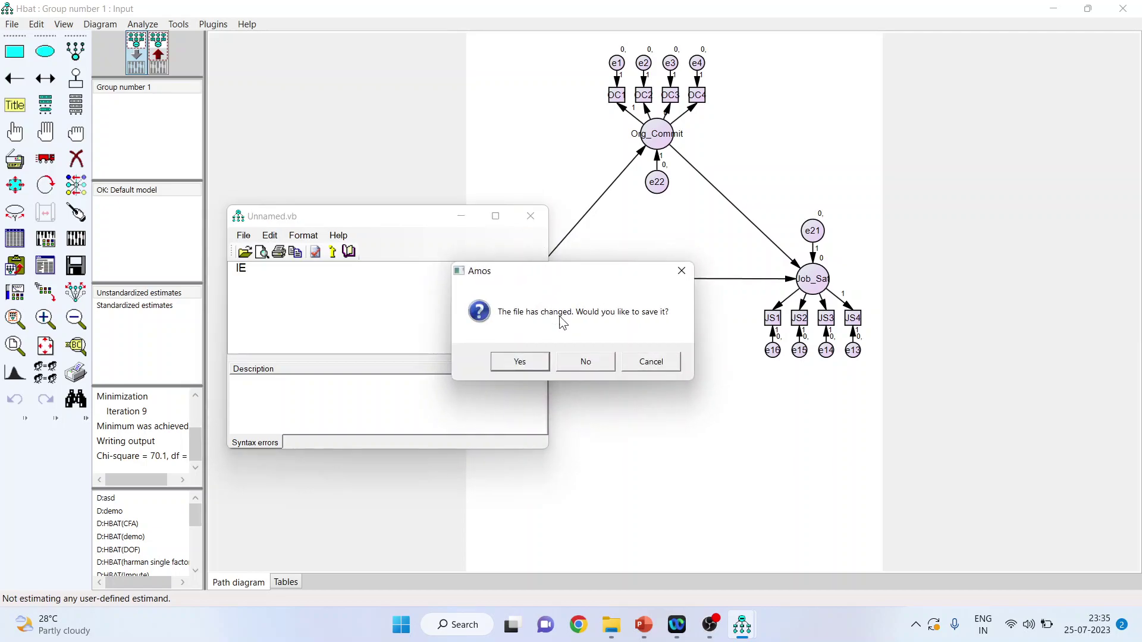
left_click(644, 363)
left_click(531, 218)
left_click(572, 367)
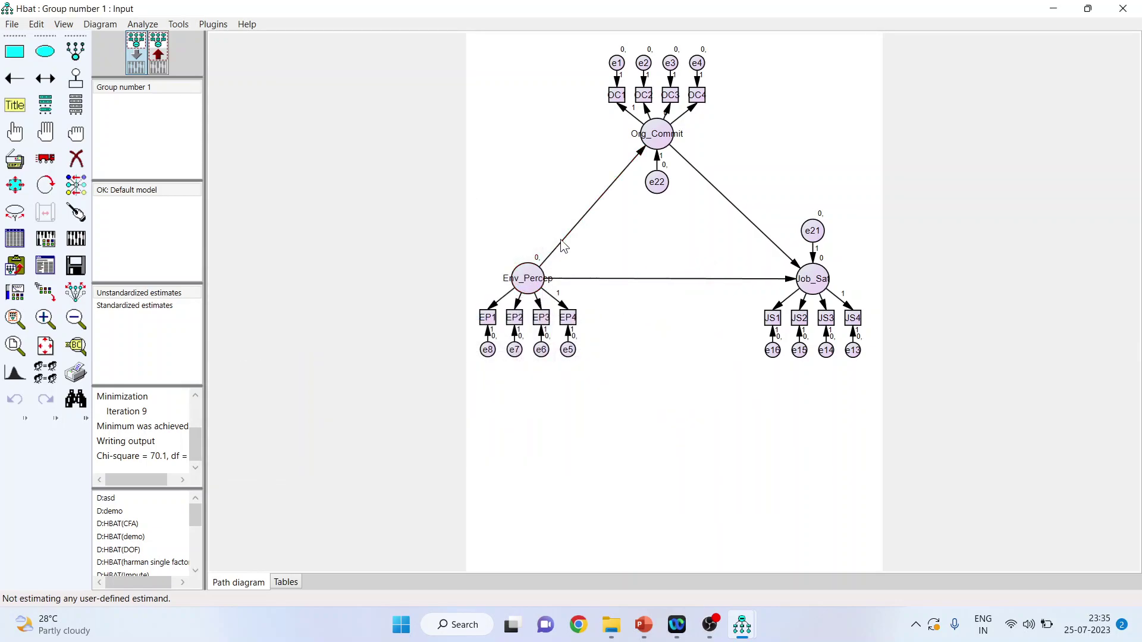
Label the regression weight of the Env_Percep to Org_Commit path a and that of the Org_Commit to Job_Sat path b
double_click(631, 164)
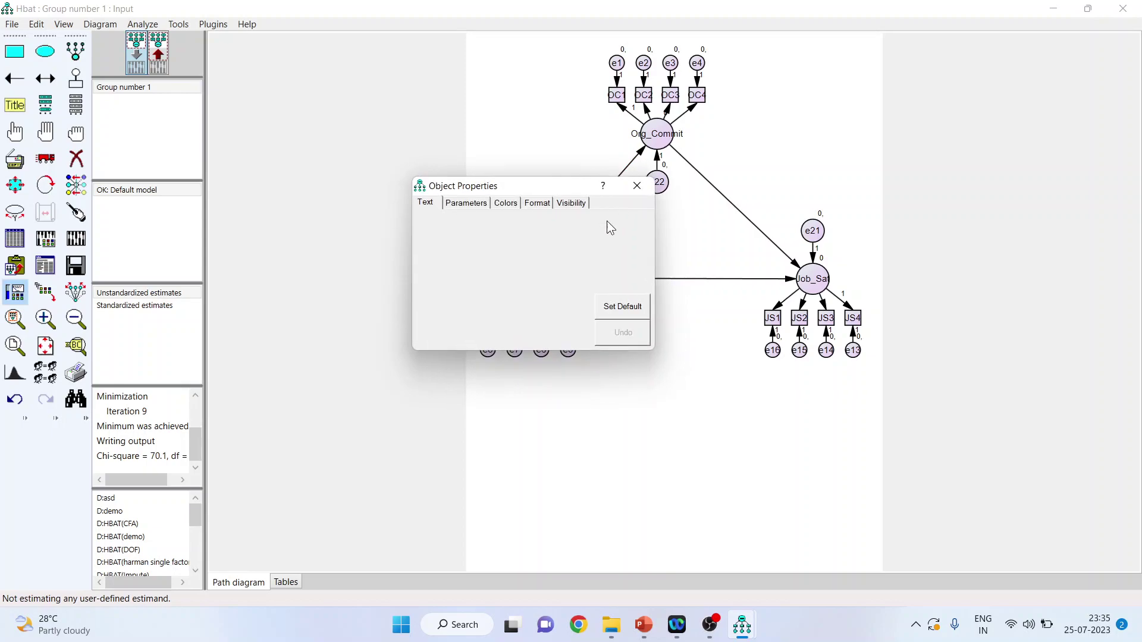
left_click(467, 204)
type("a")
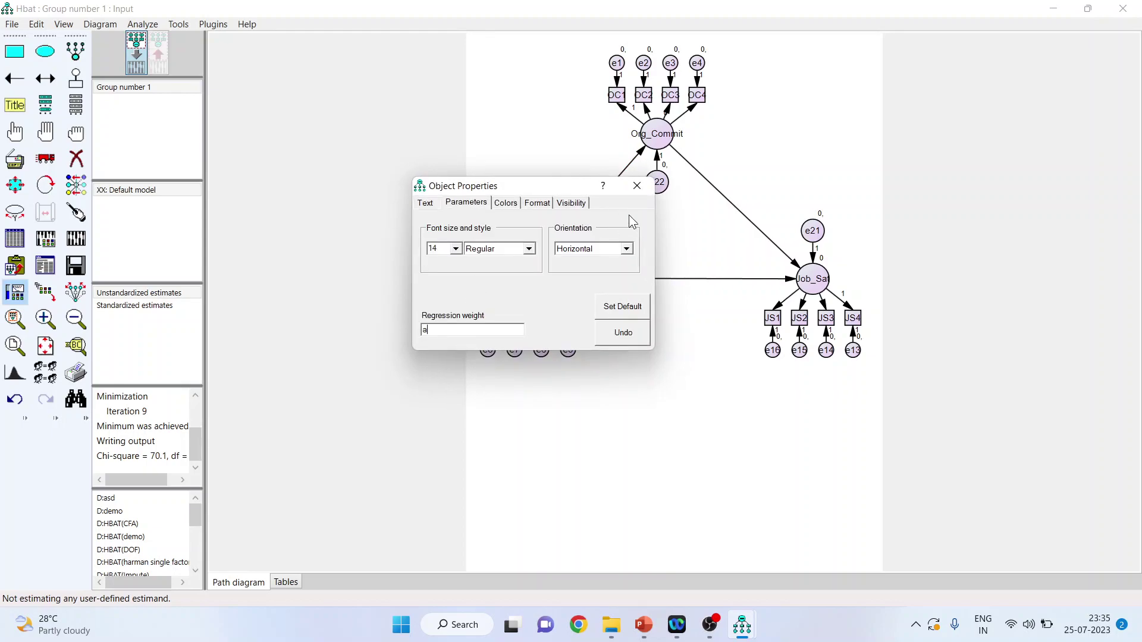
left_click(651, 187)
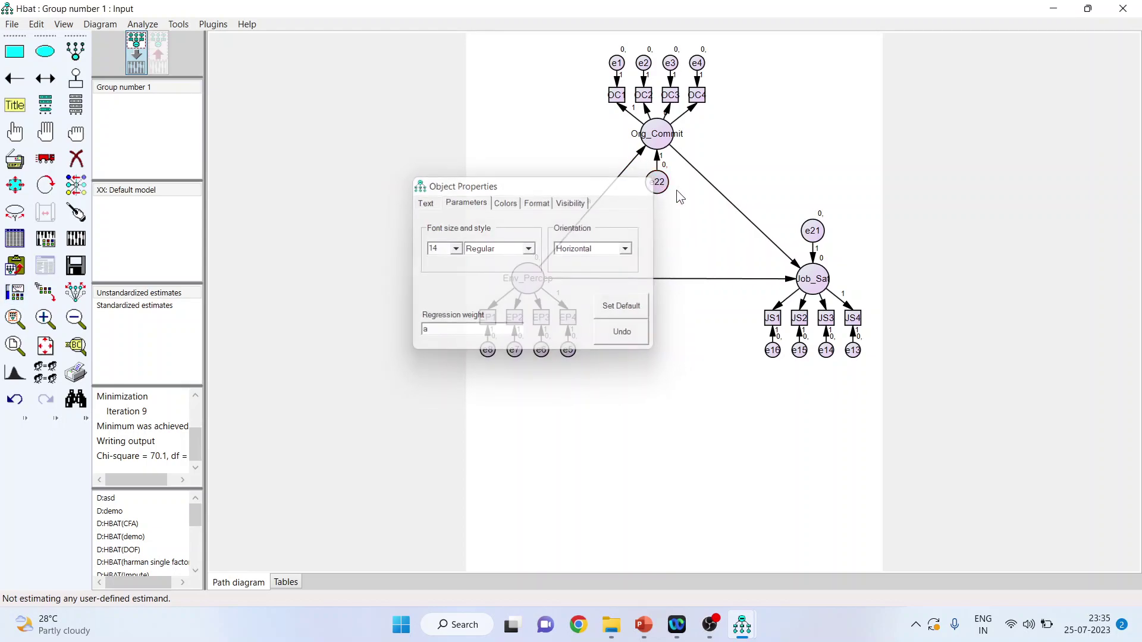
double_click(791, 278)
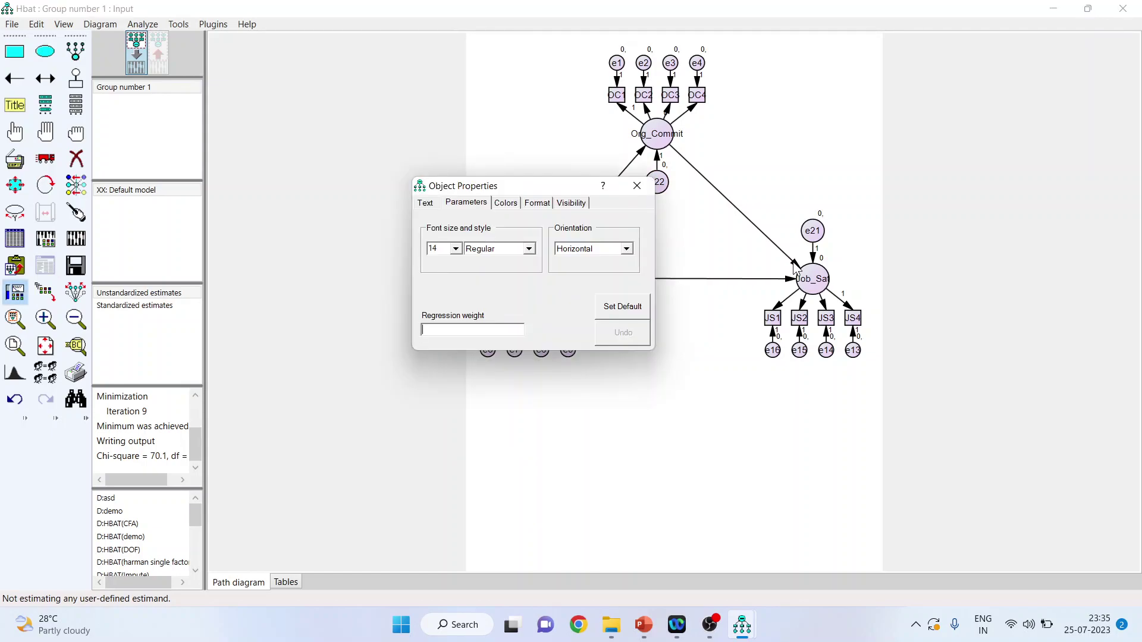
type("b")
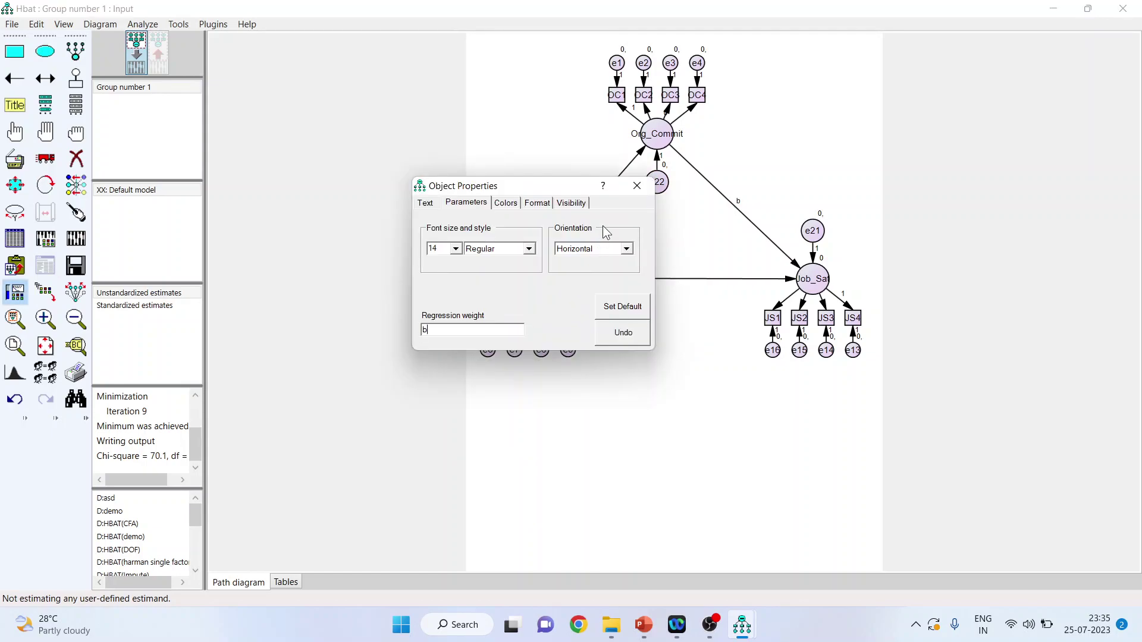
left_click(630, 188)
Define a new estimand for the indirect effect as IE=a*b and check its syntax
right_click(166, 594)
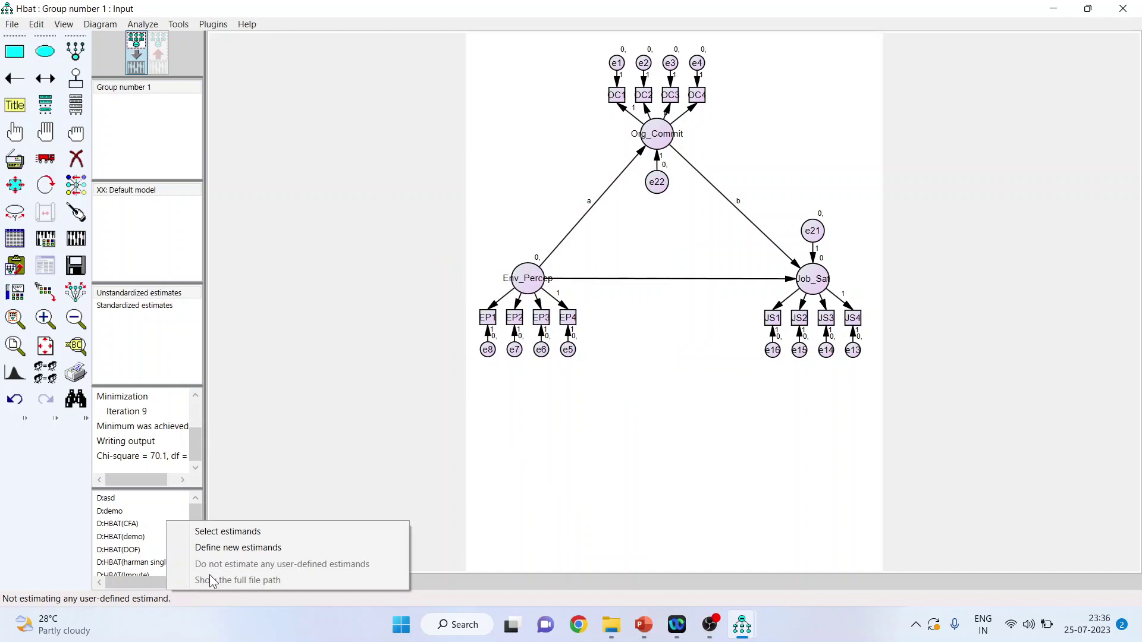
left_click(227, 548)
left_click_drag(513, 195, 368, 222)
left_click(339, 347)
type("IE")
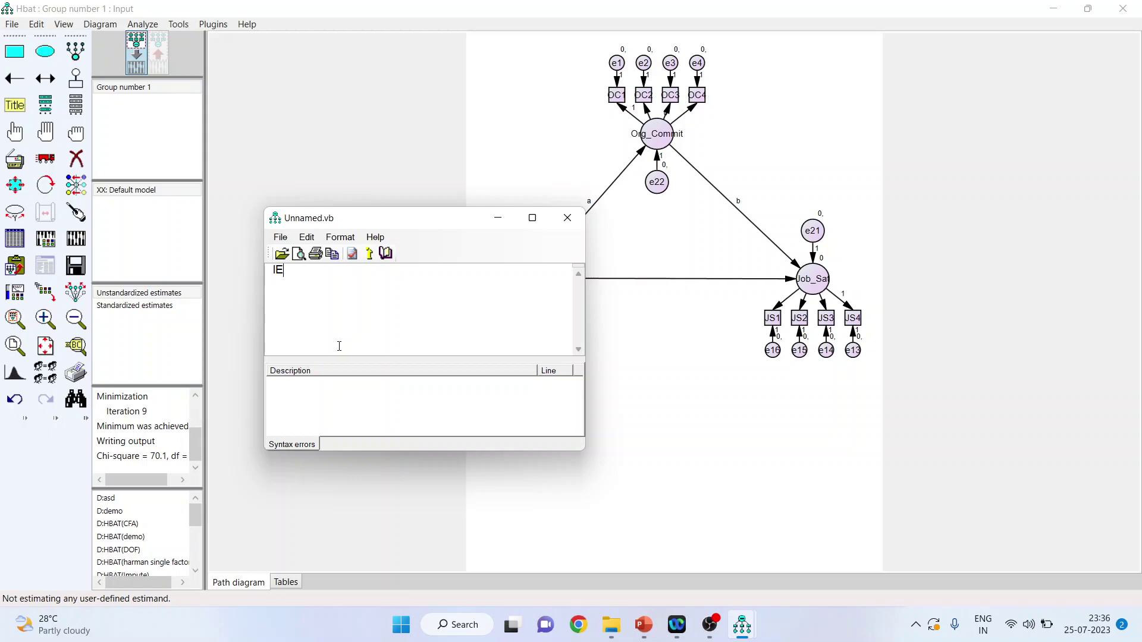
type("=a*b")
left_click(353, 254)
Close the estimand definition and save it in the HBAT folder as indirecteffect
left_click(575, 221)
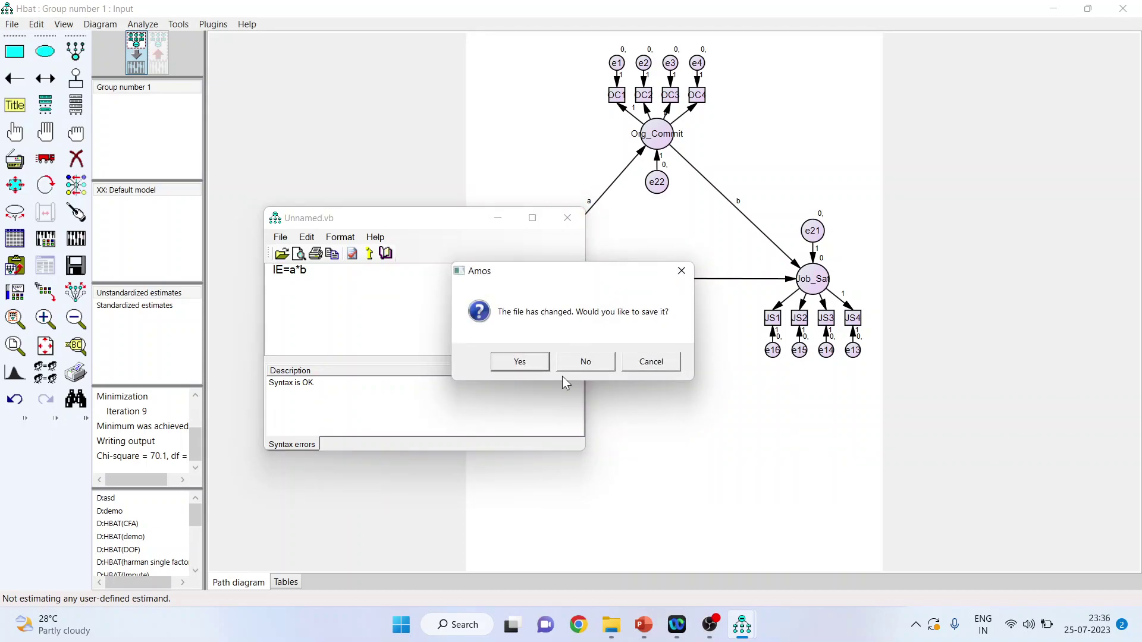
left_click(519, 362)
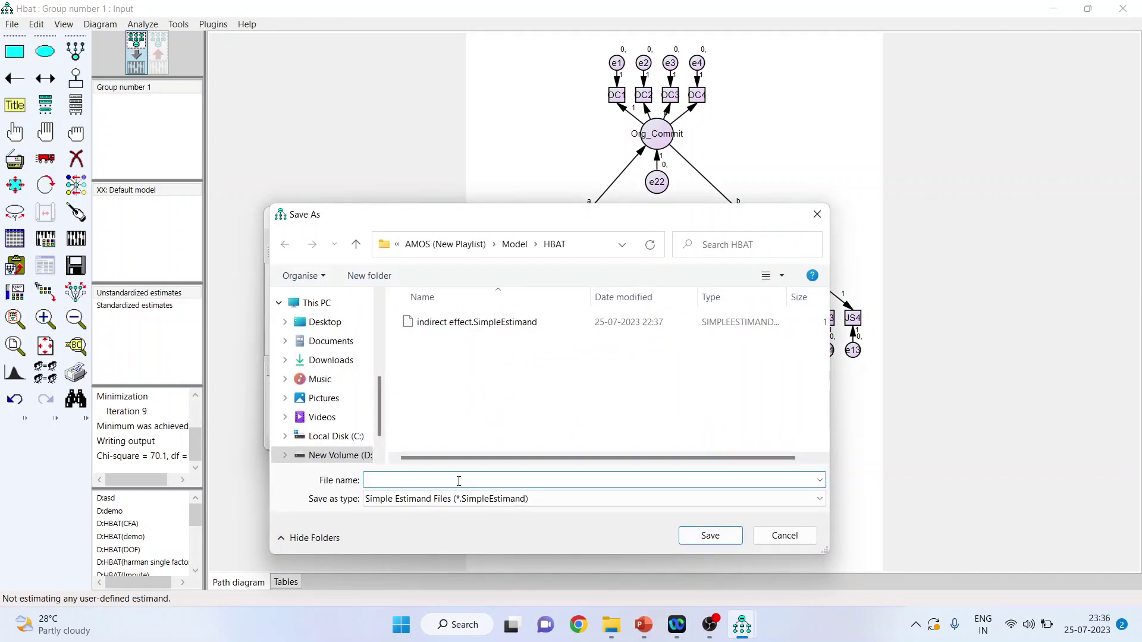
type("indirect")
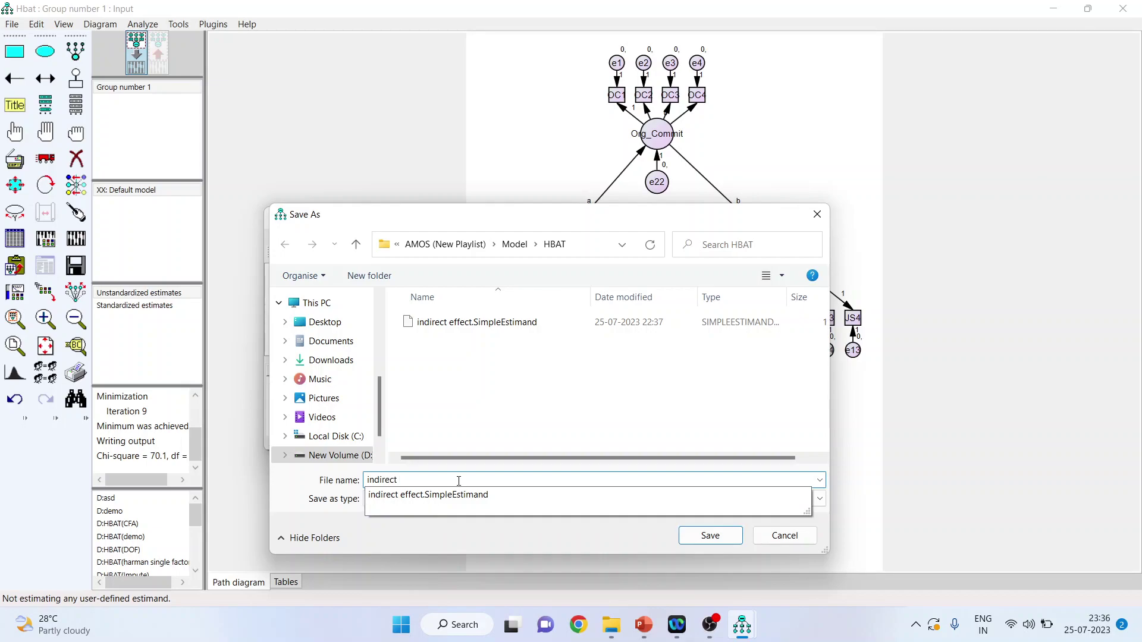
key("BackSpace")
type("e")
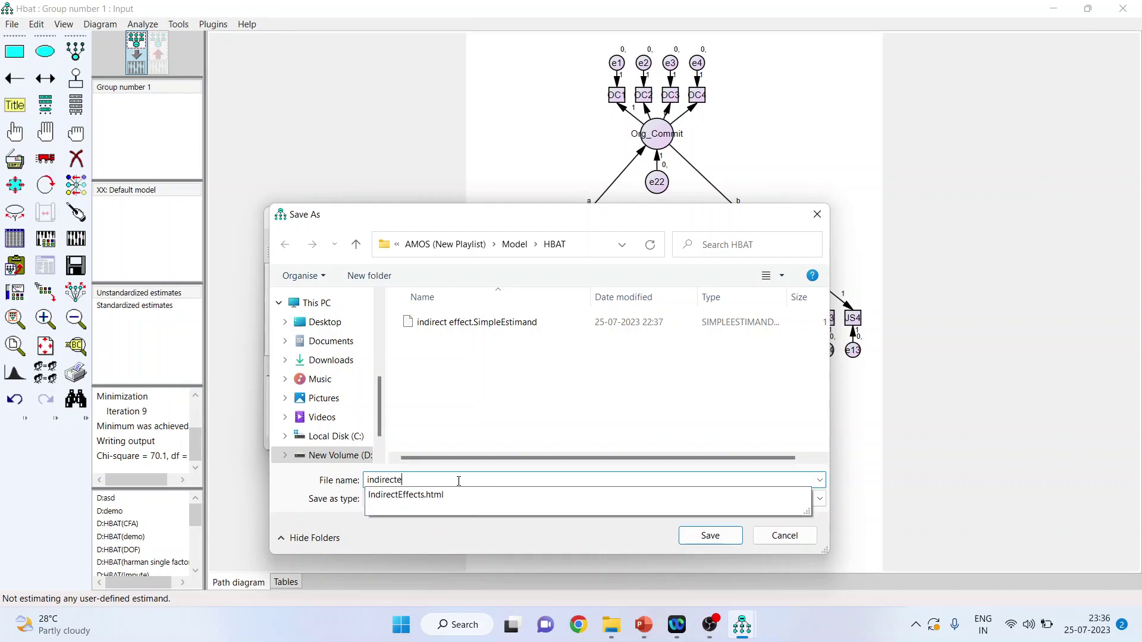
type("ffect")
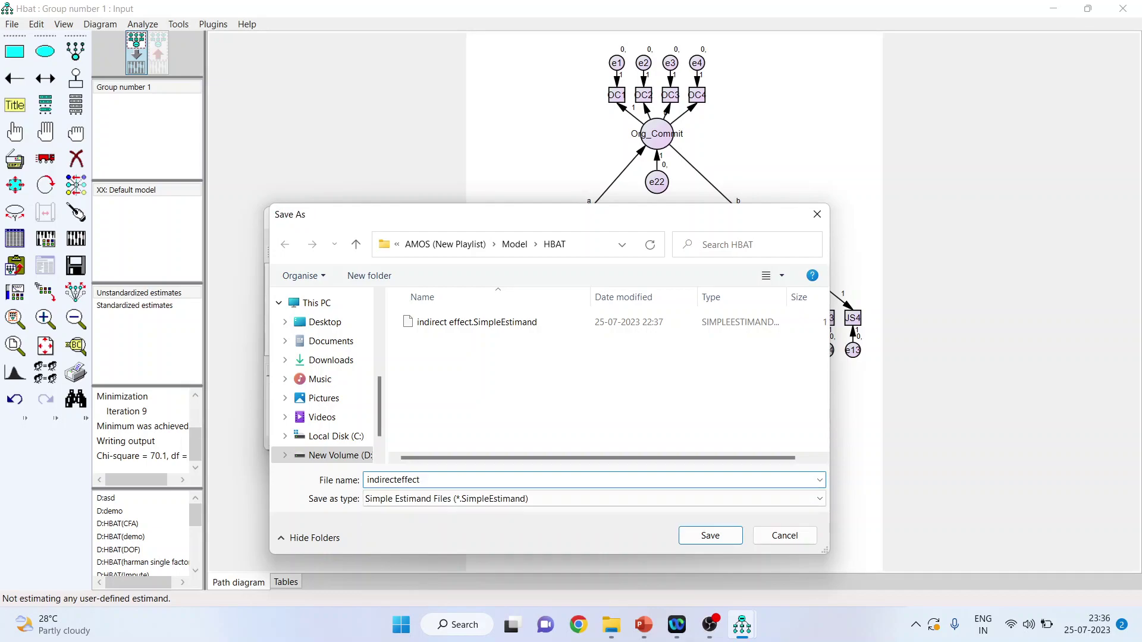
key("Return")
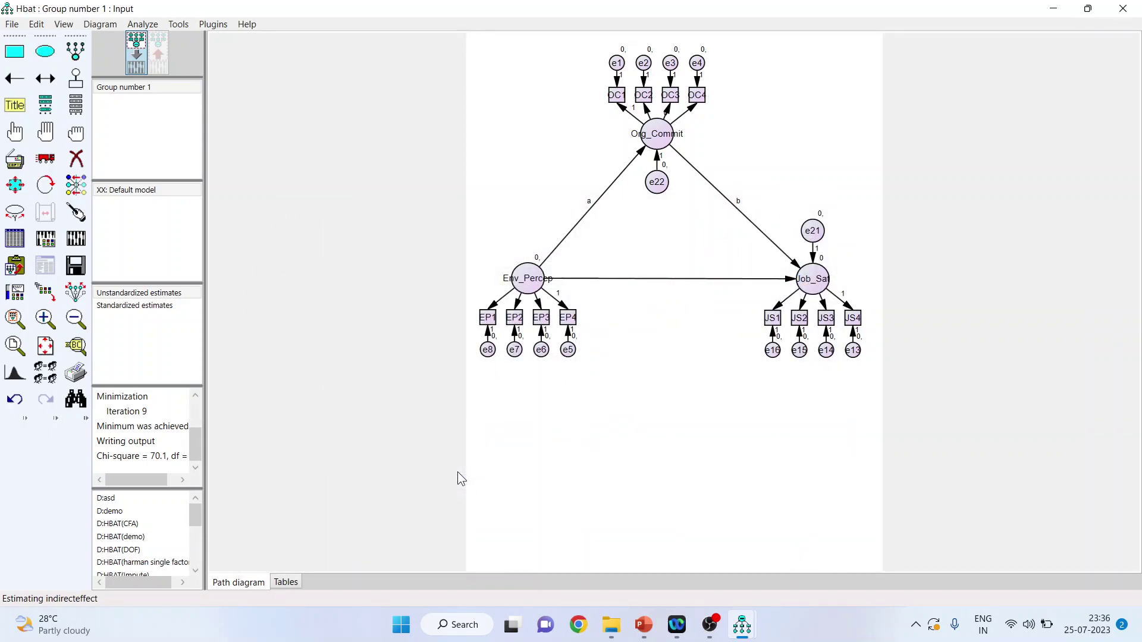
Calculate the estimates with the new estimand and display the user-defined estimands among the scalar estimates in the text output
left_click(80, 244)
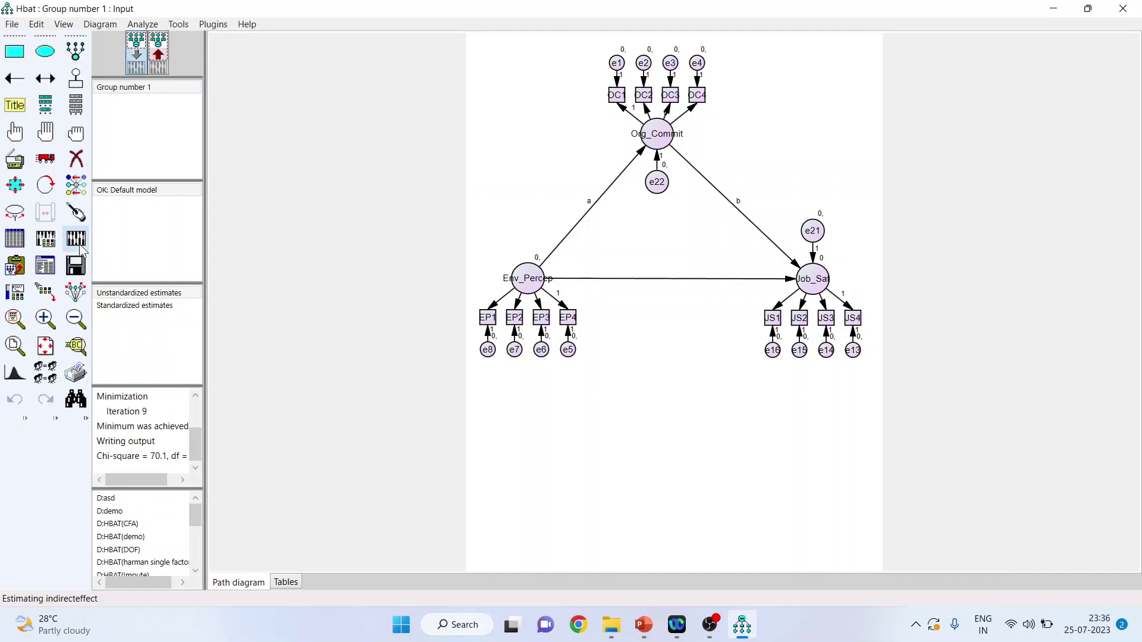
left_click(46, 269)
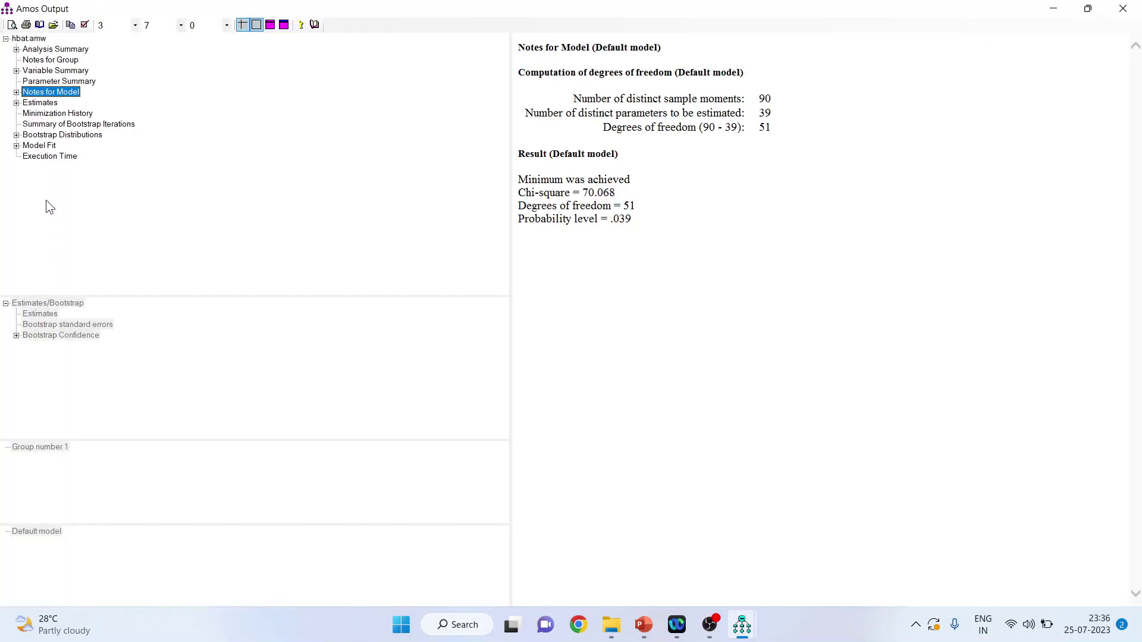
left_click(17, 103)
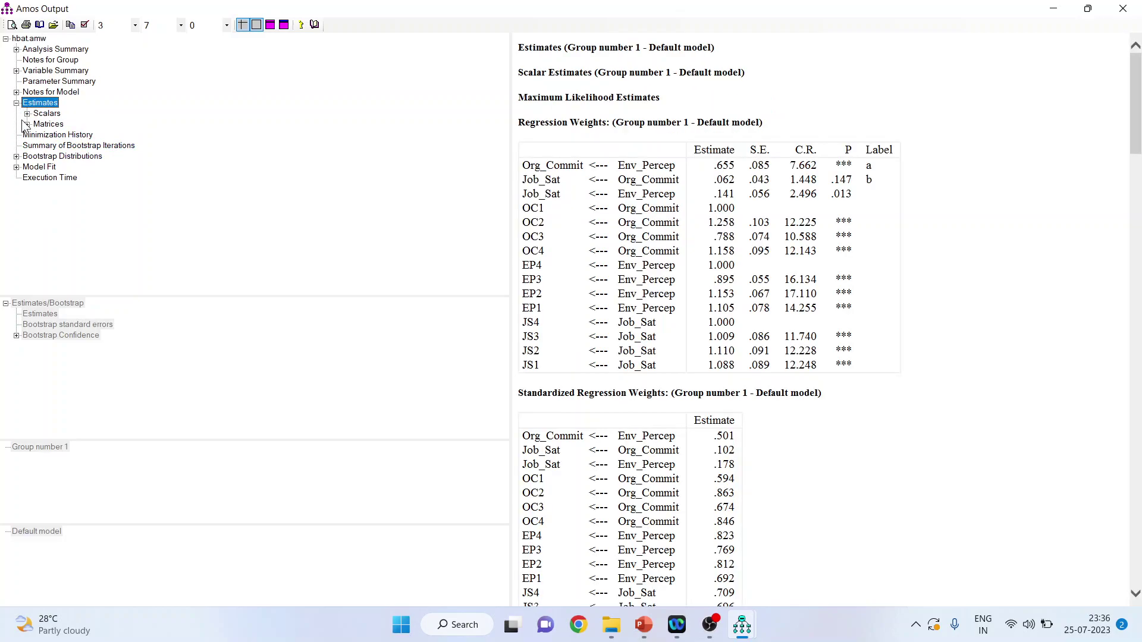
left_click(25, 113)
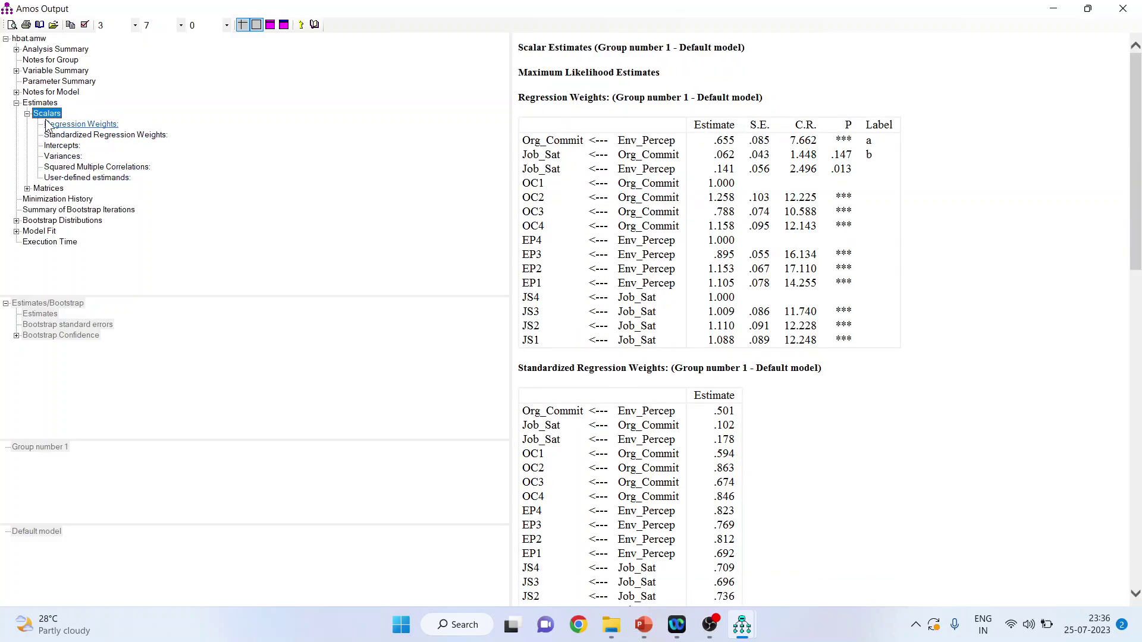
left_click(100, 177)
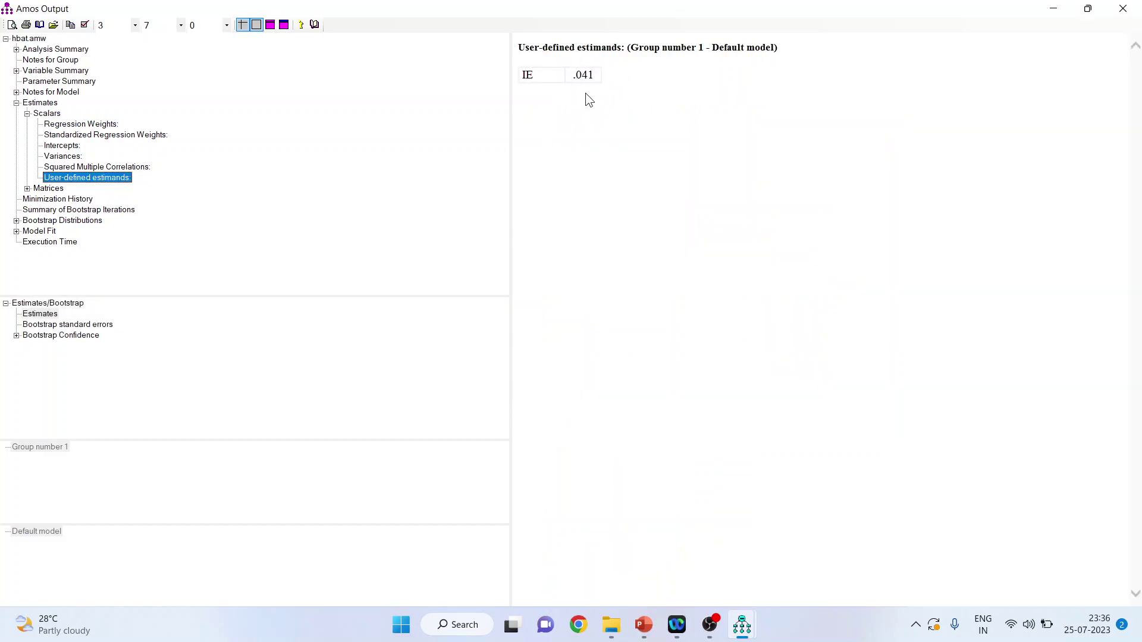
Examine the indirect effects matrix and its bias-corrected bootstrap lower bounds for Env_Percep on Job_Sat
left_click(28, 190)
left_click(69, 242)
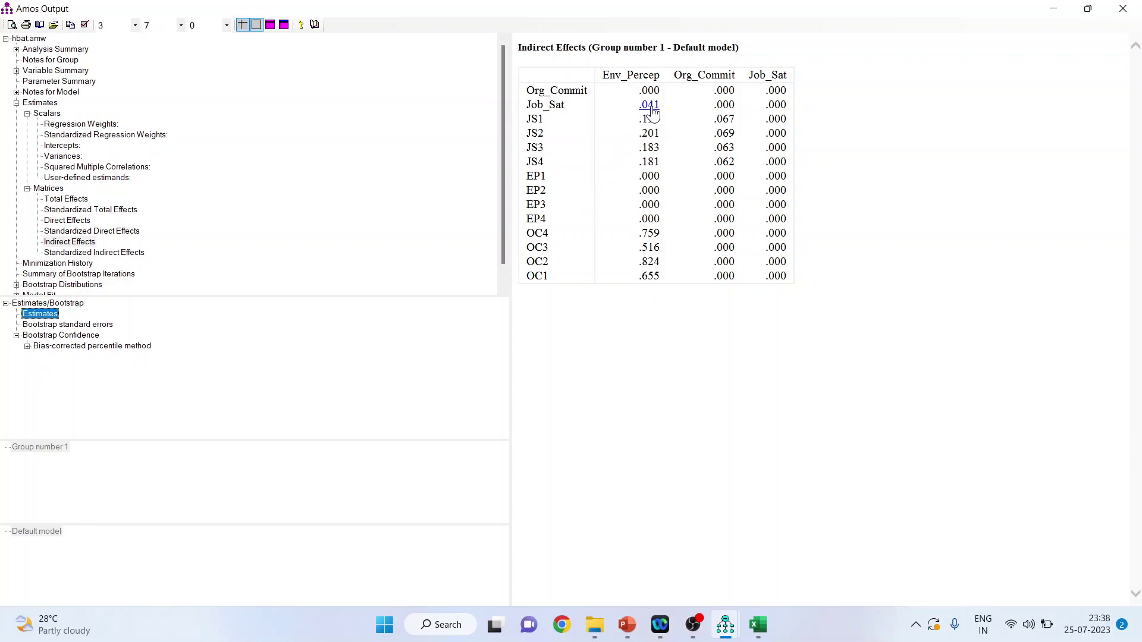
left_click(58, 244)
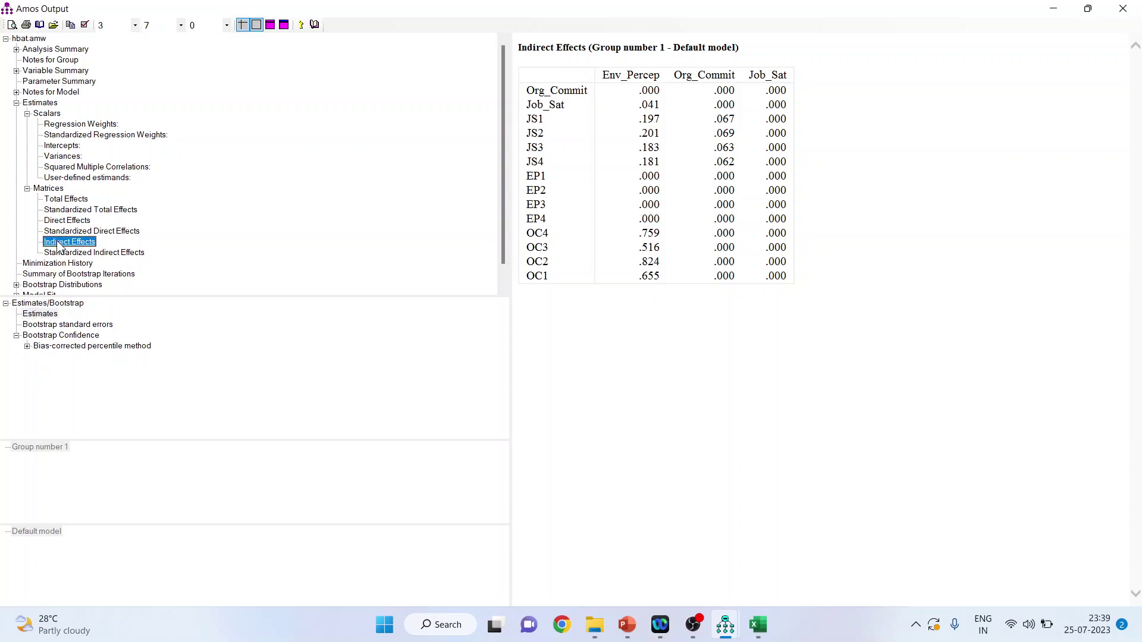
left_click(26, 346)
left_click(75, 357)
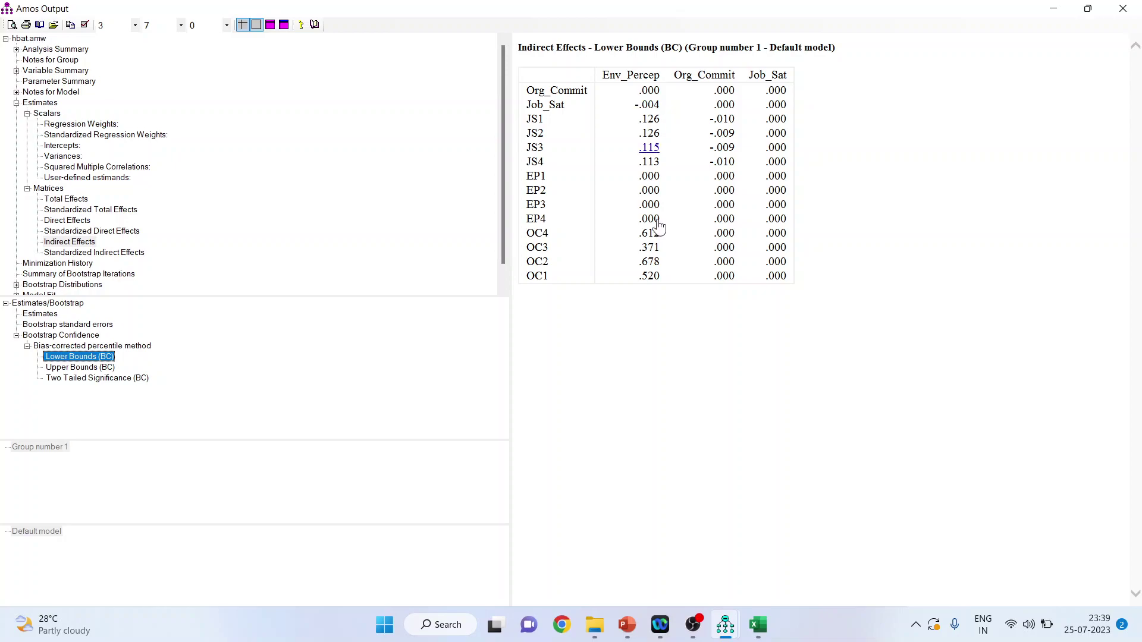
Check the bias-corrected upper bounds of the indirect effects and compare both bounds side by side in the Excel workbook Book1
left_click(754, 625)
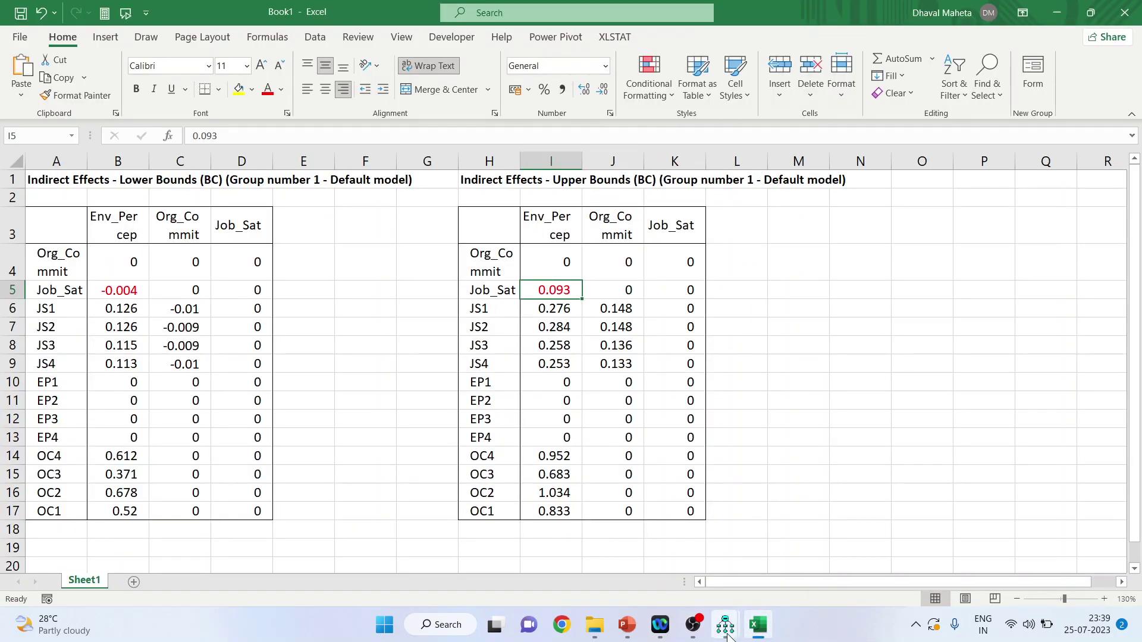
mouse_move(726, 632)
left_click(790, 574)
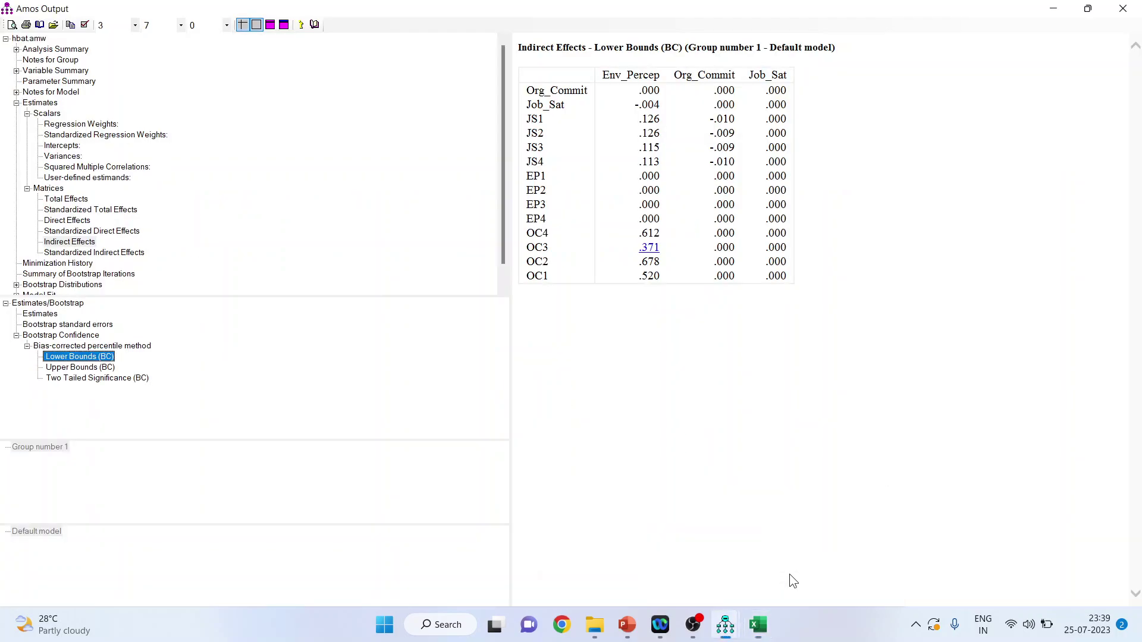
left_click(101, 368)
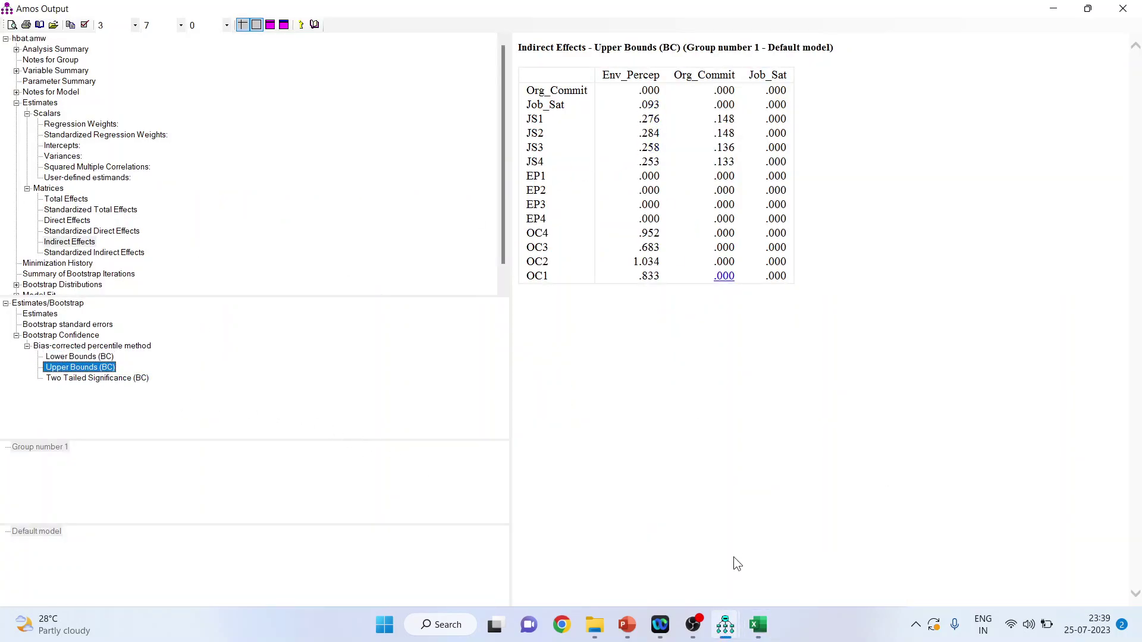
left_click(757, 626)
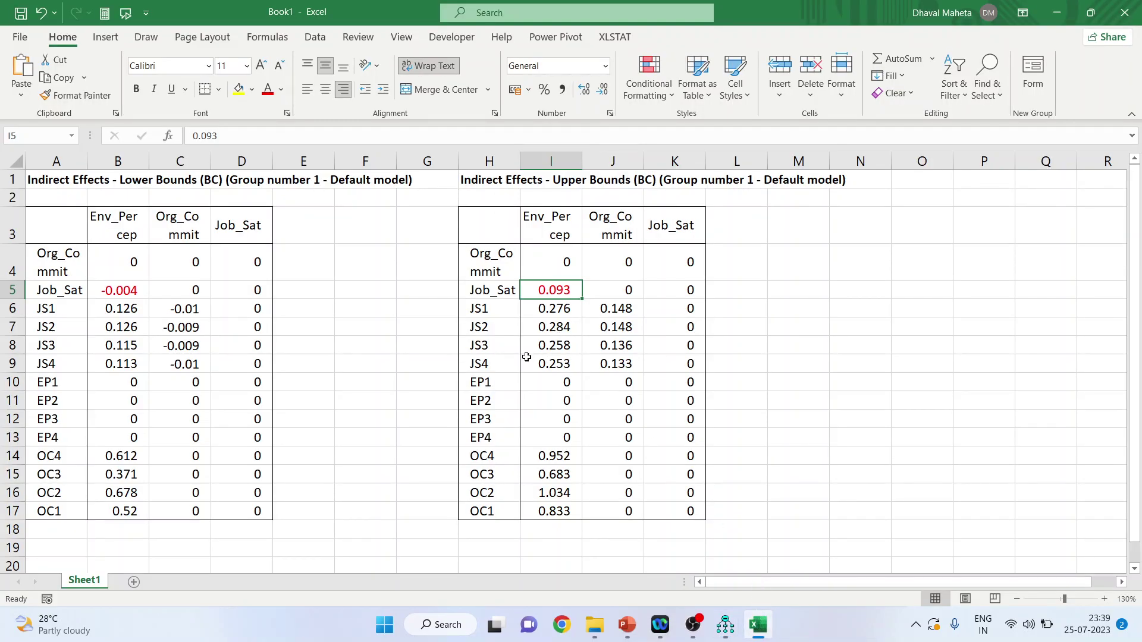
Compare the Env_Percep to Job_Sat lower and upper bounds and enter 0 in cell F5 between the two tables
left_click(125, 292)
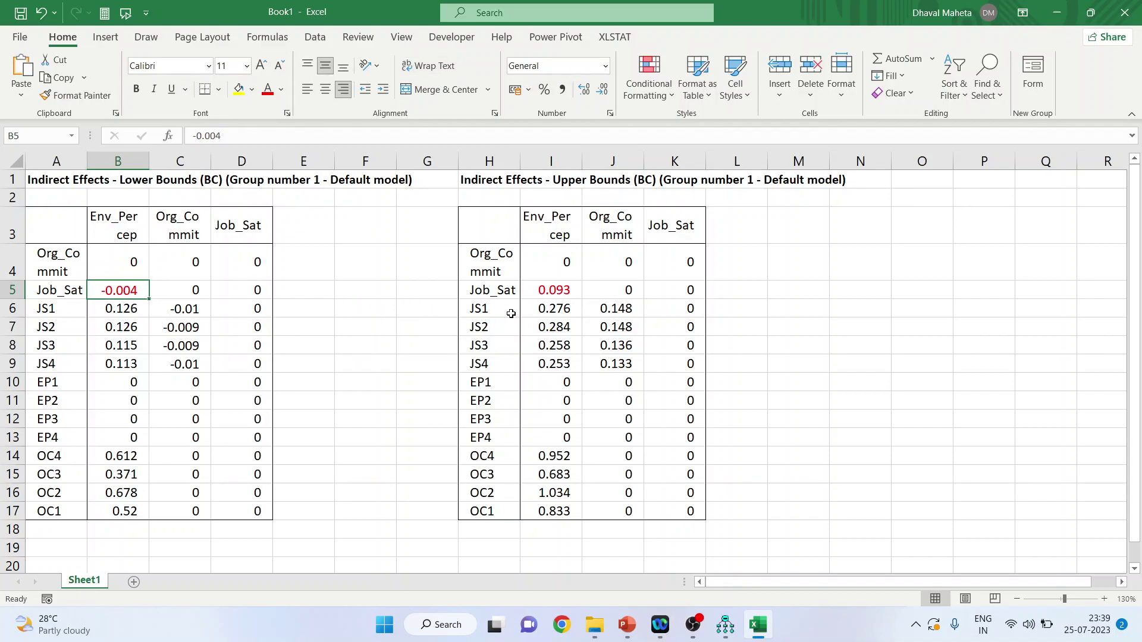
left_click(558, 291)
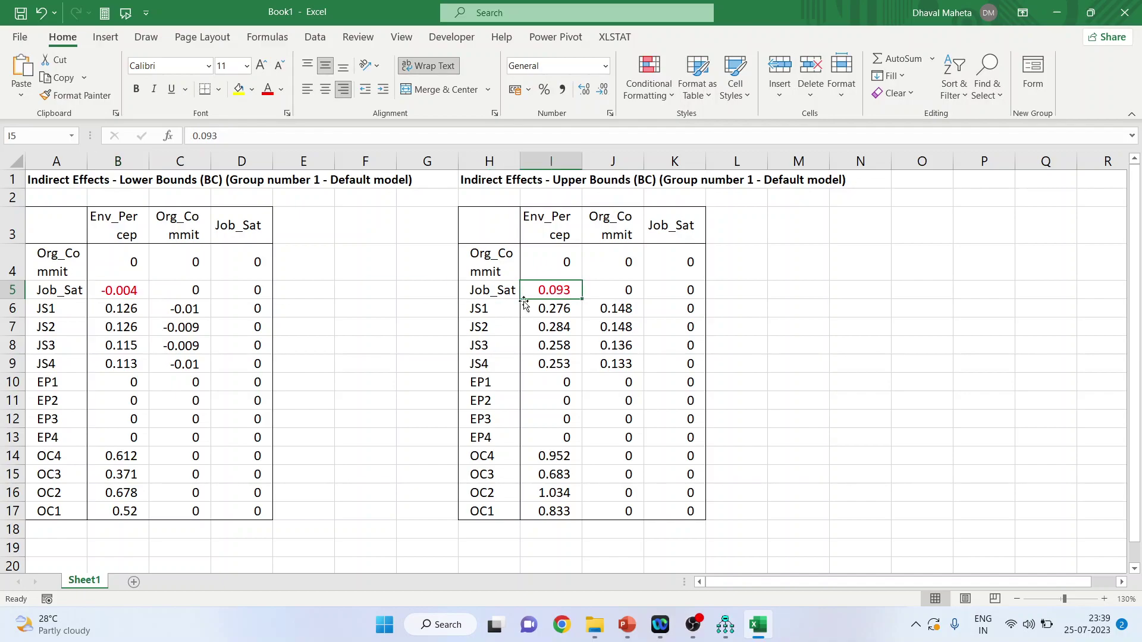
left_click(123, 289)
left_click(567, 294)
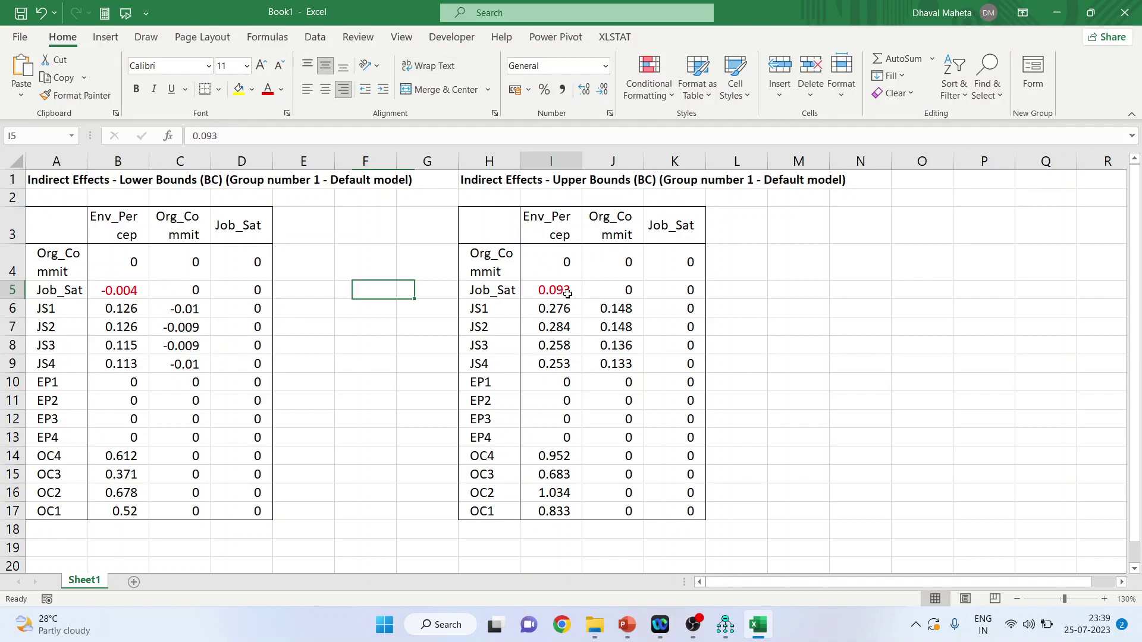
left_click(358, 290)
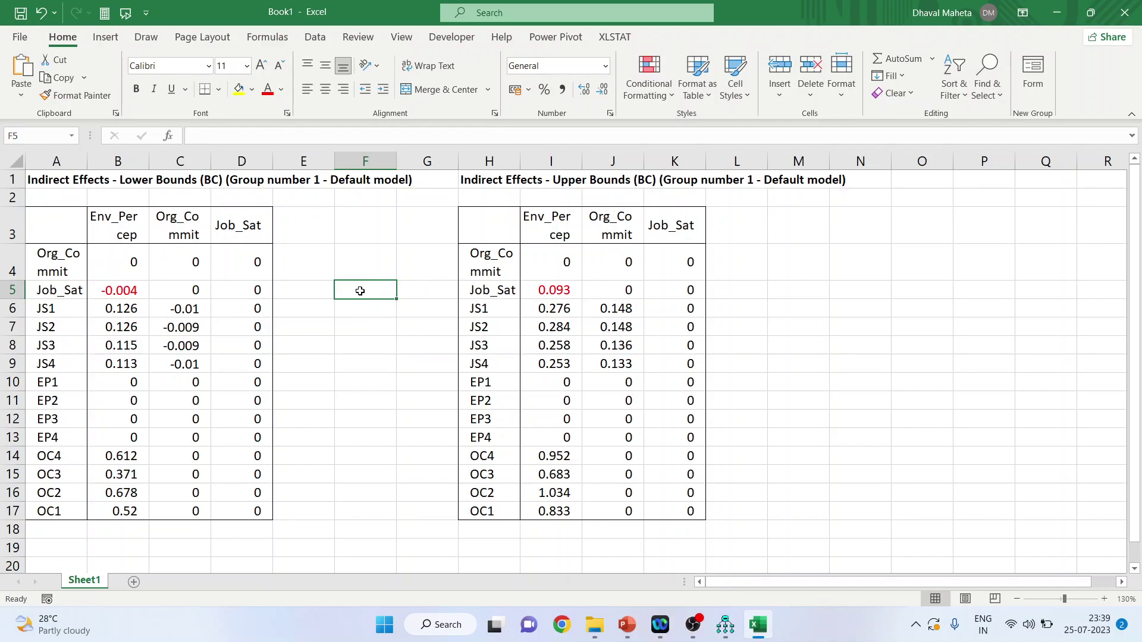
type("0")
key("Return")
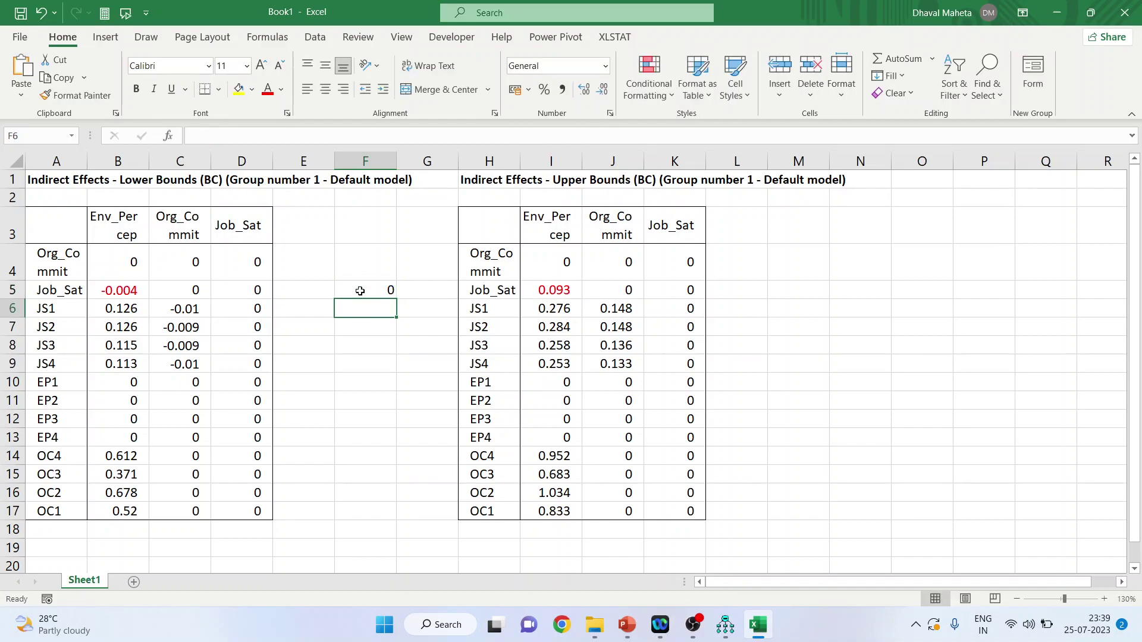
left_click(119, 292)
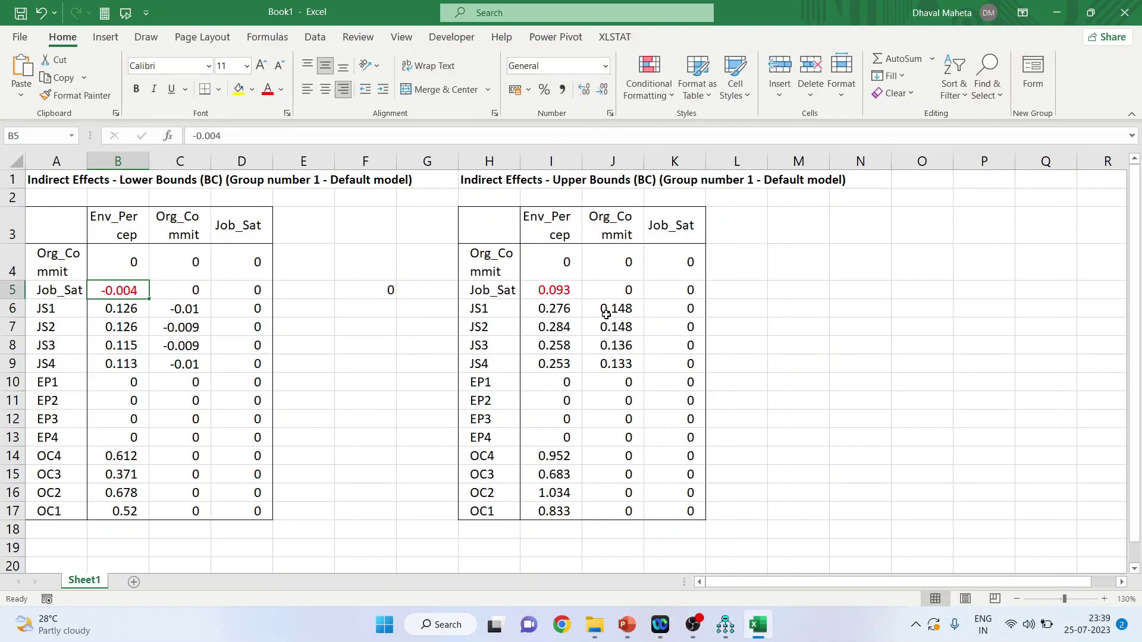
left_click(563, 291)
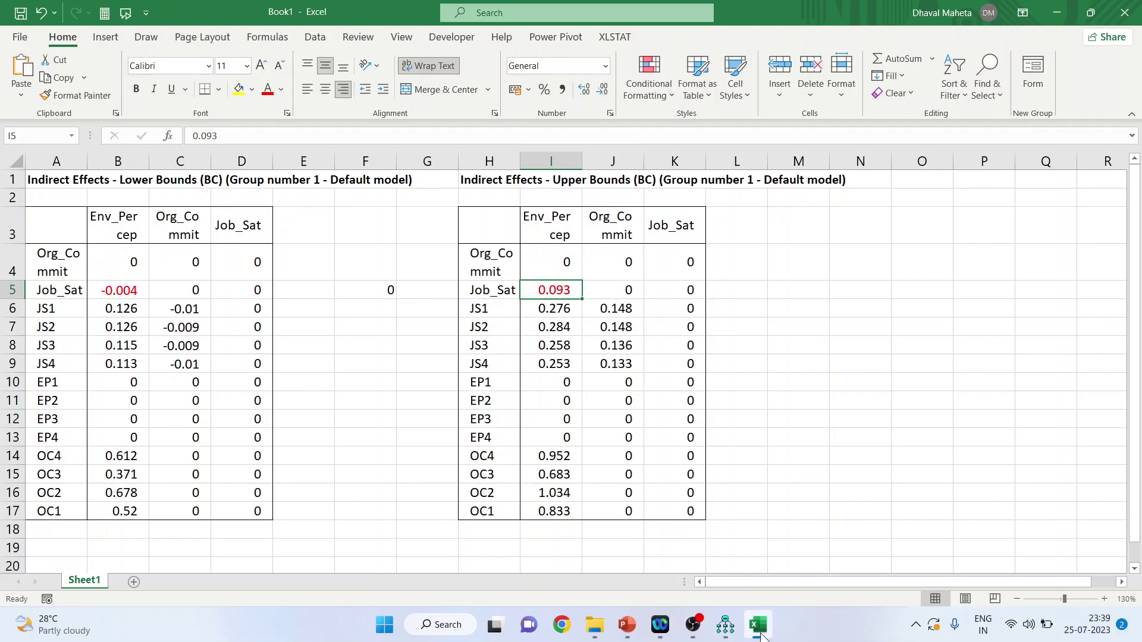
Switch to the Amos Output and review the two-tailed significance and bias-corrected lower and upper bounds of the indirect effect on Job_Sat
mouse_move(731, 631)
left_click(772, 552)
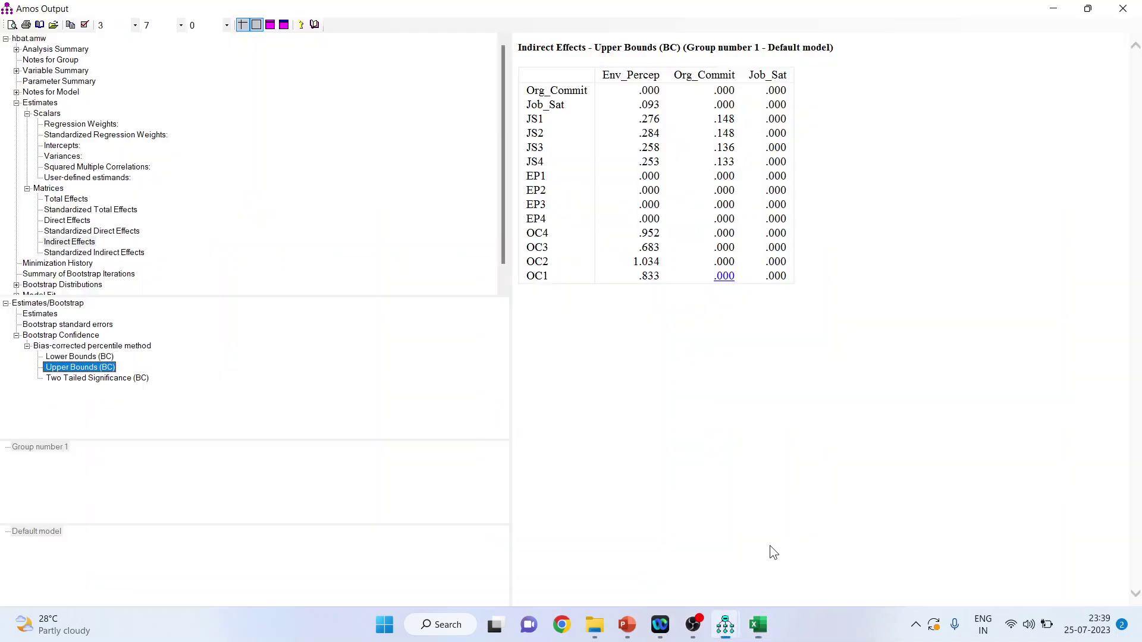
left_click(126, 378)
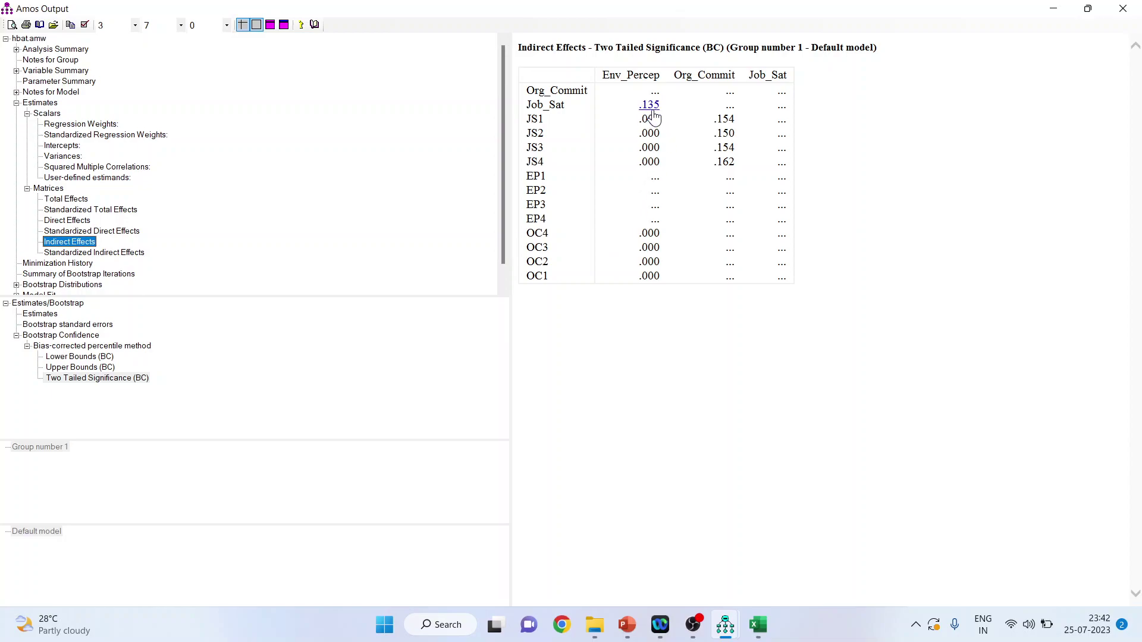
left_click(91, 356)
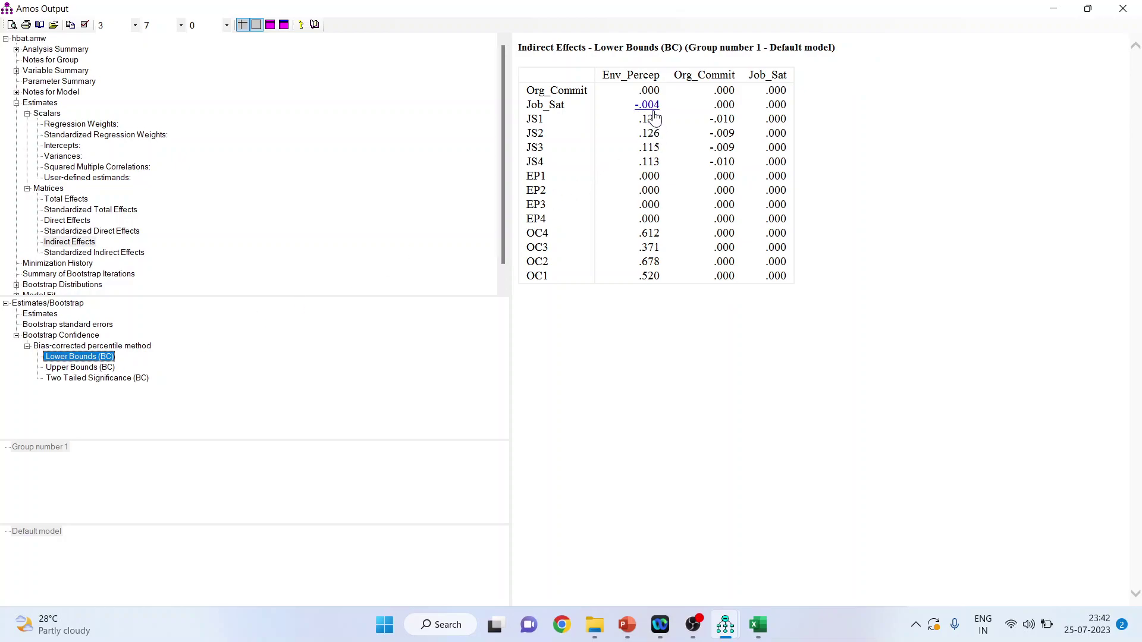
left_click(80, 367)
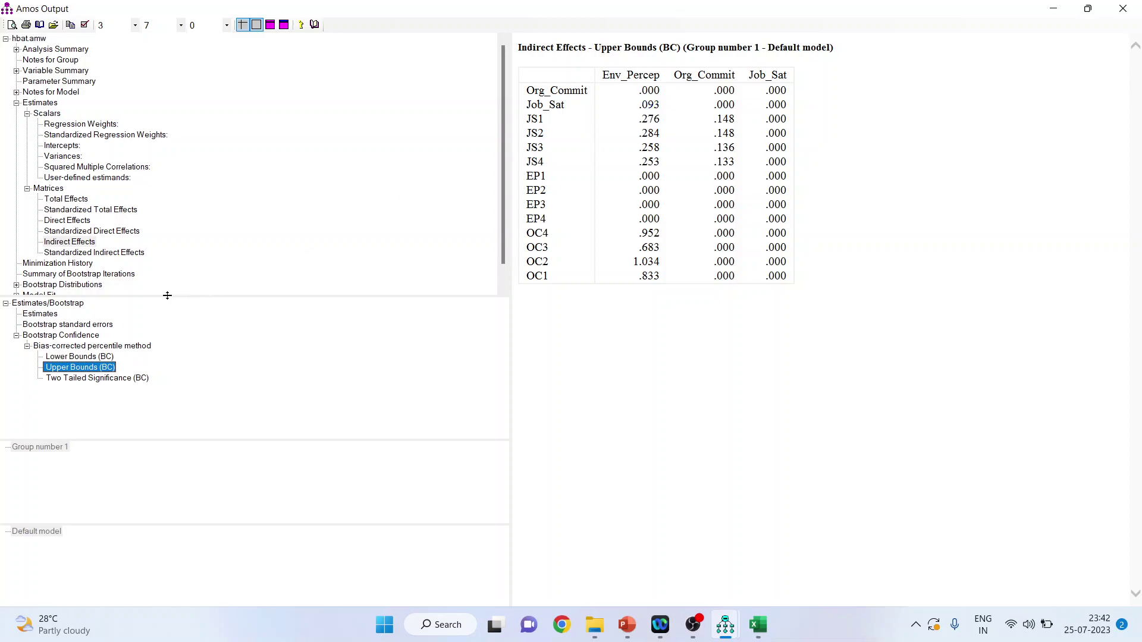
left_click(117, 357)
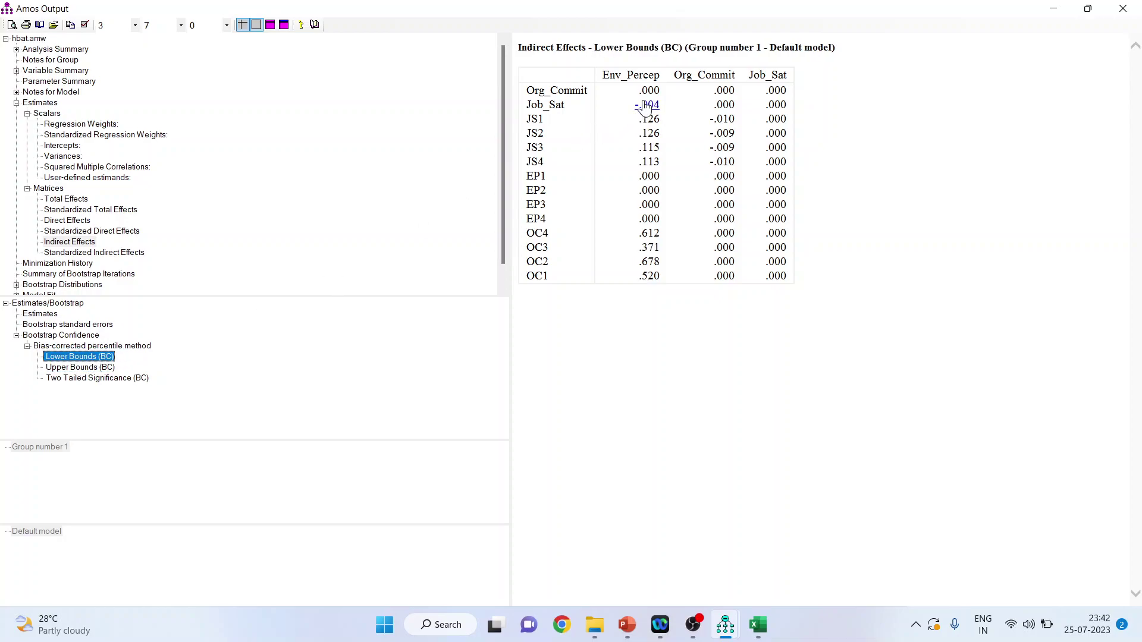
left_click(75, 367)
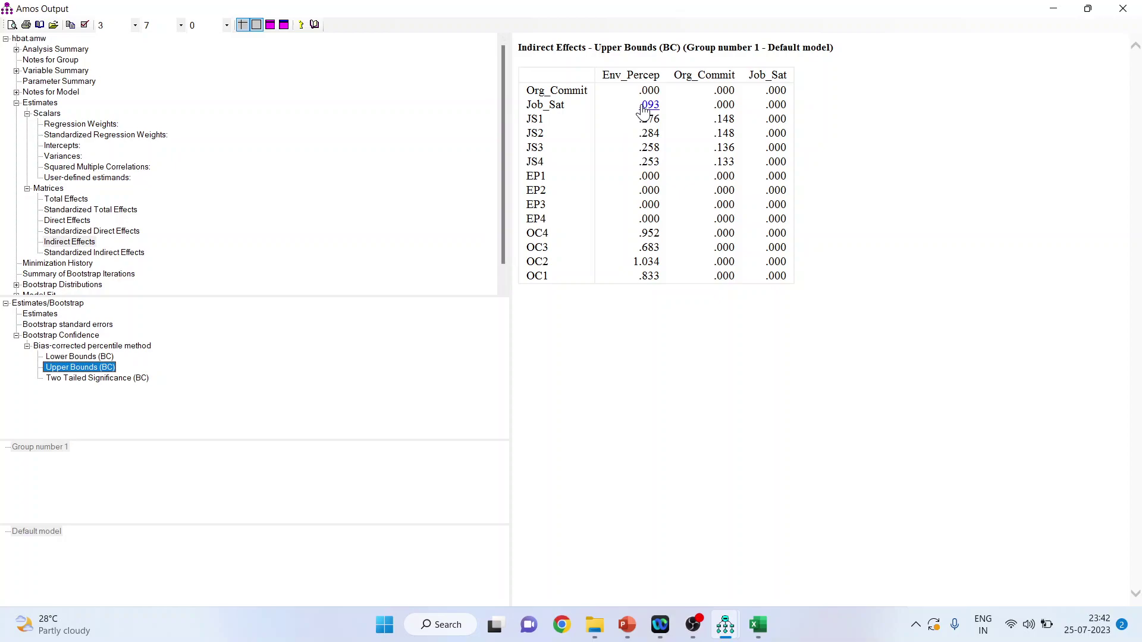
left_click(138, 378)
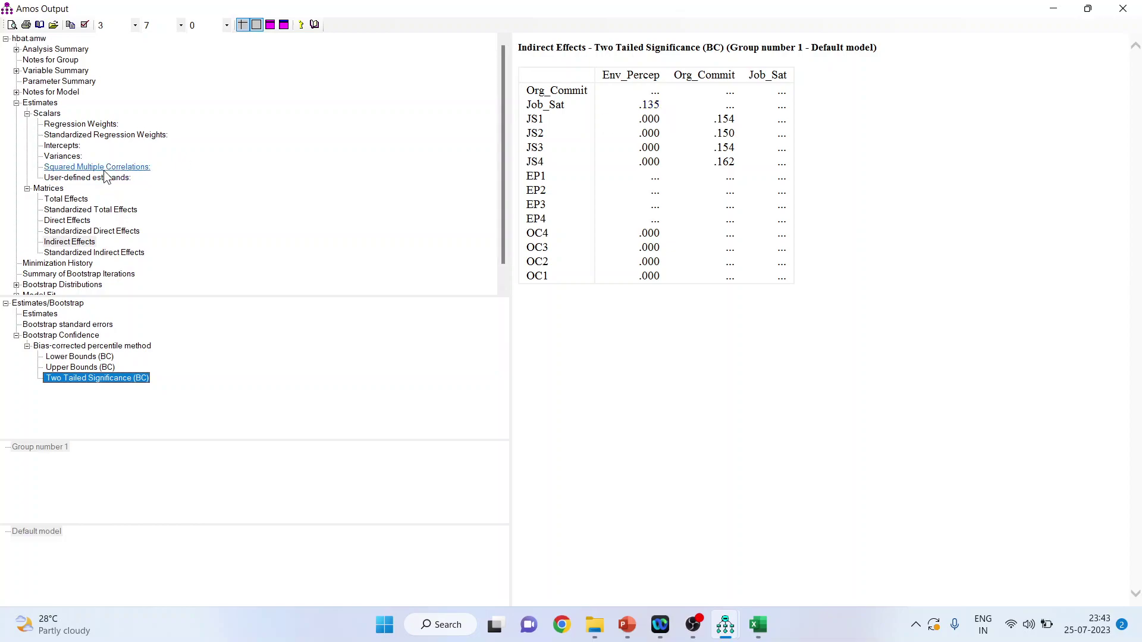
Examine the regression weights for the direct path from Env_Percep to Job_Sat against the path diagram, including the bootstrap P value and plain estimates
left_click(101, 126)
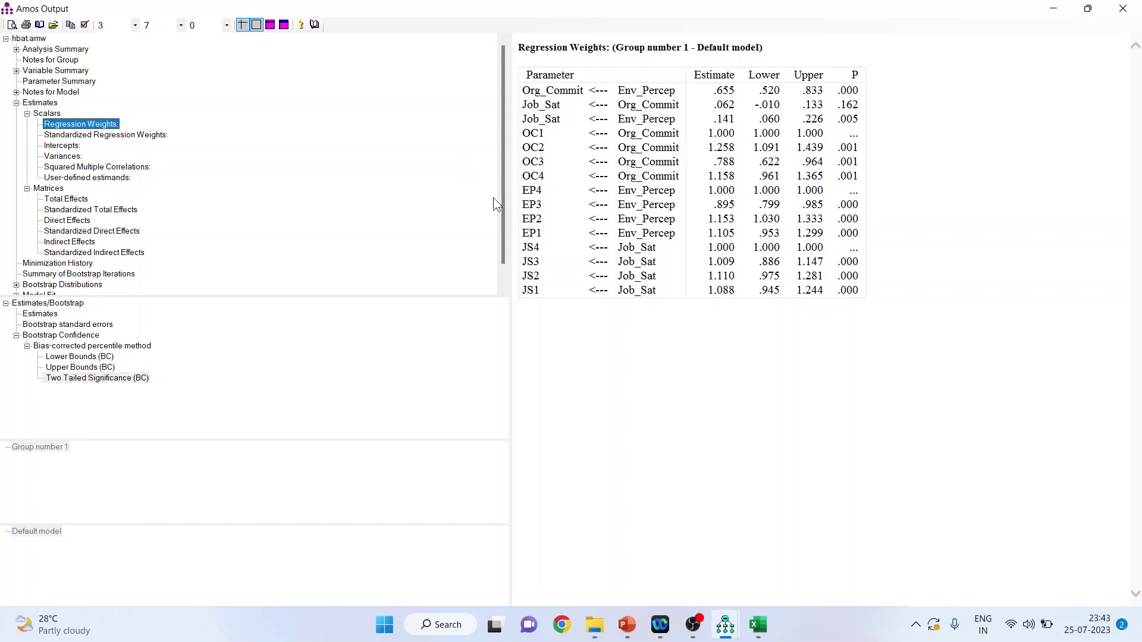
mouse_move(726, 625)
left_click(681, 572)
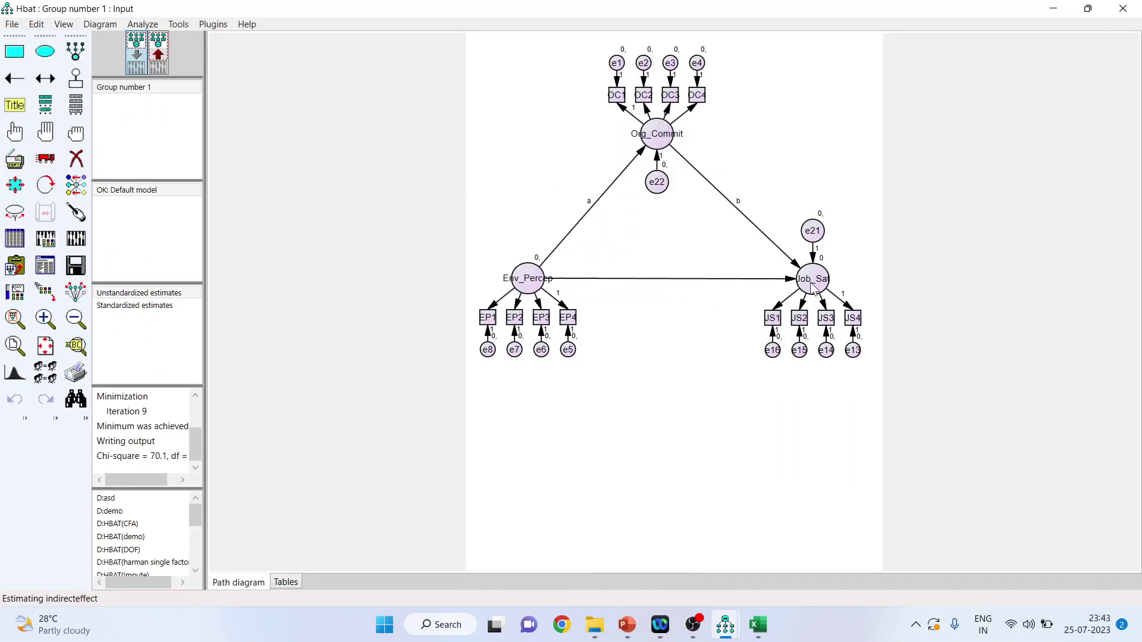
mouse_move(724, 622)
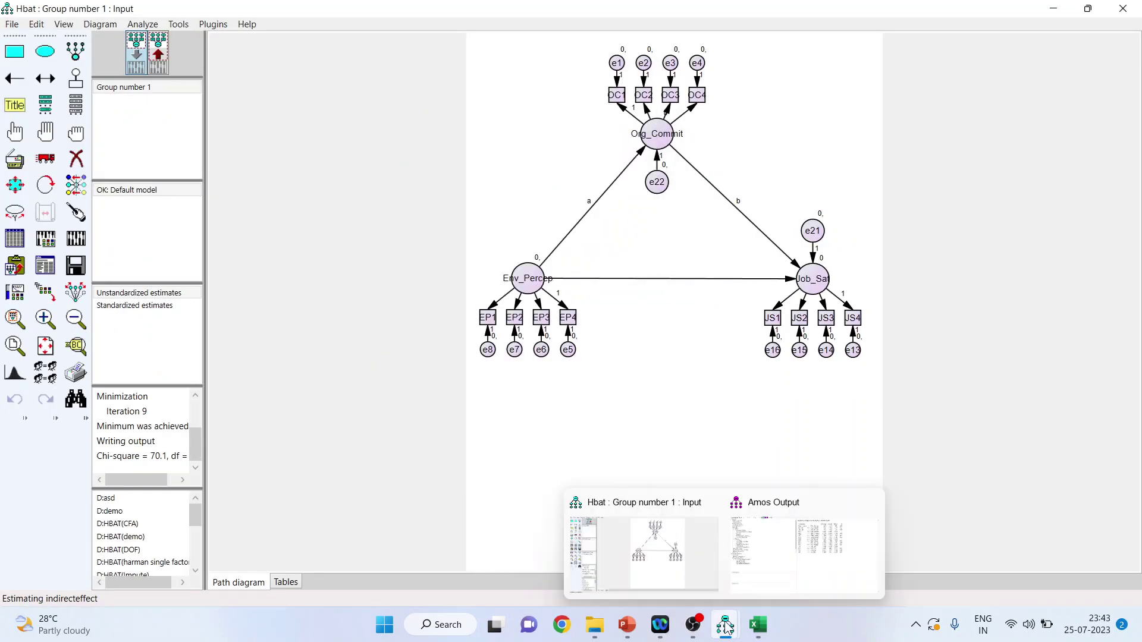
left_click(820, 561)
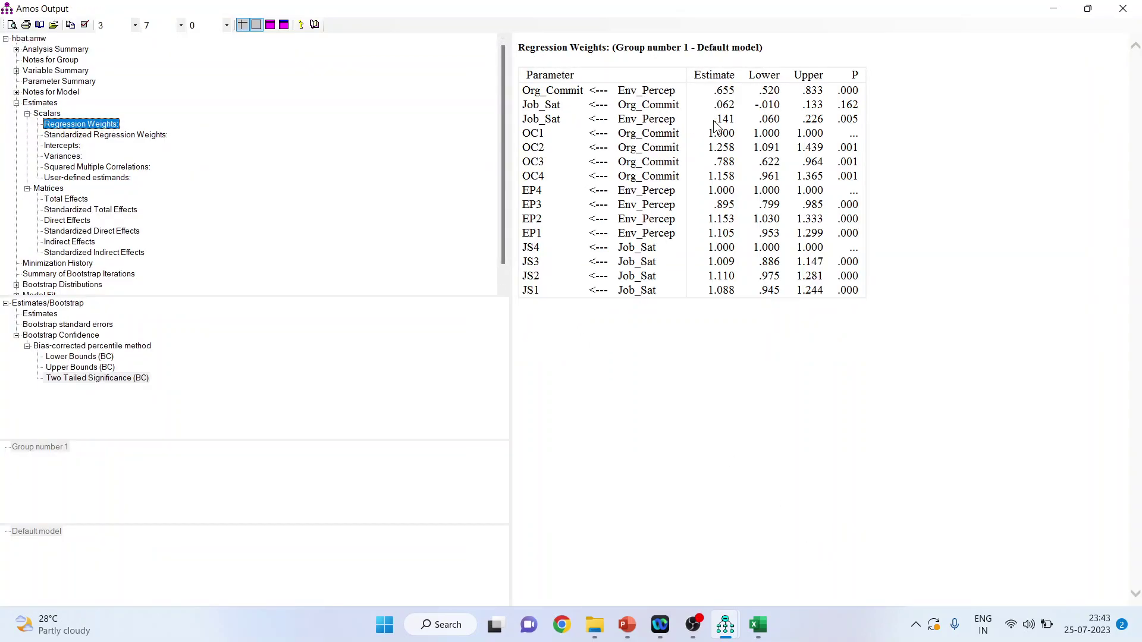
left_click_drag(716, 119, 748, 120)
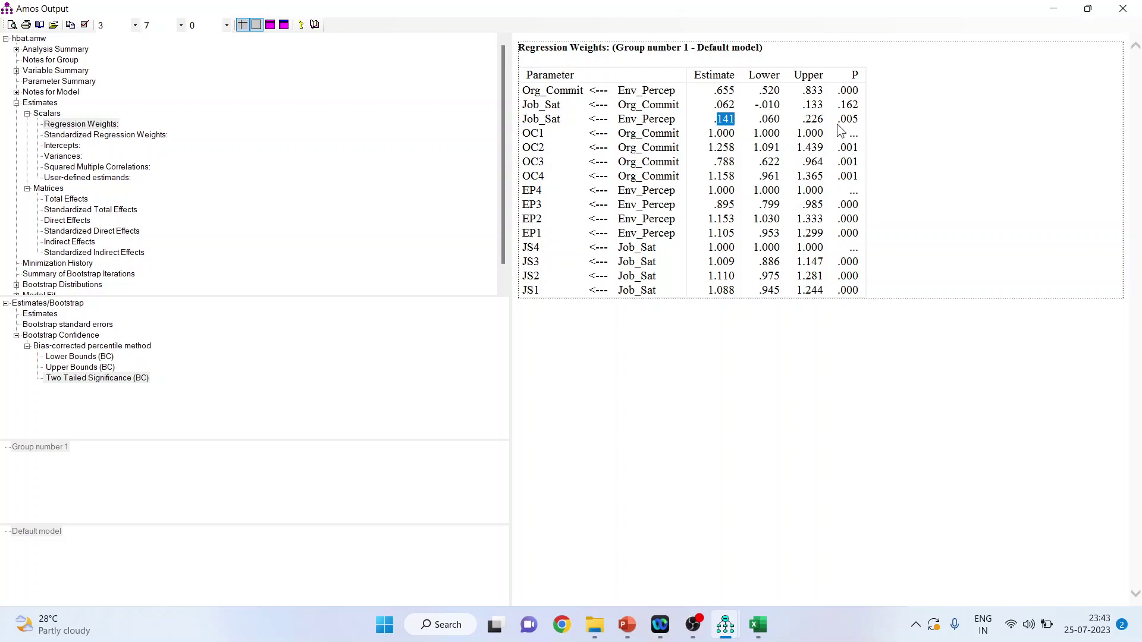
left_click_drag(861, 120, 839, 121)
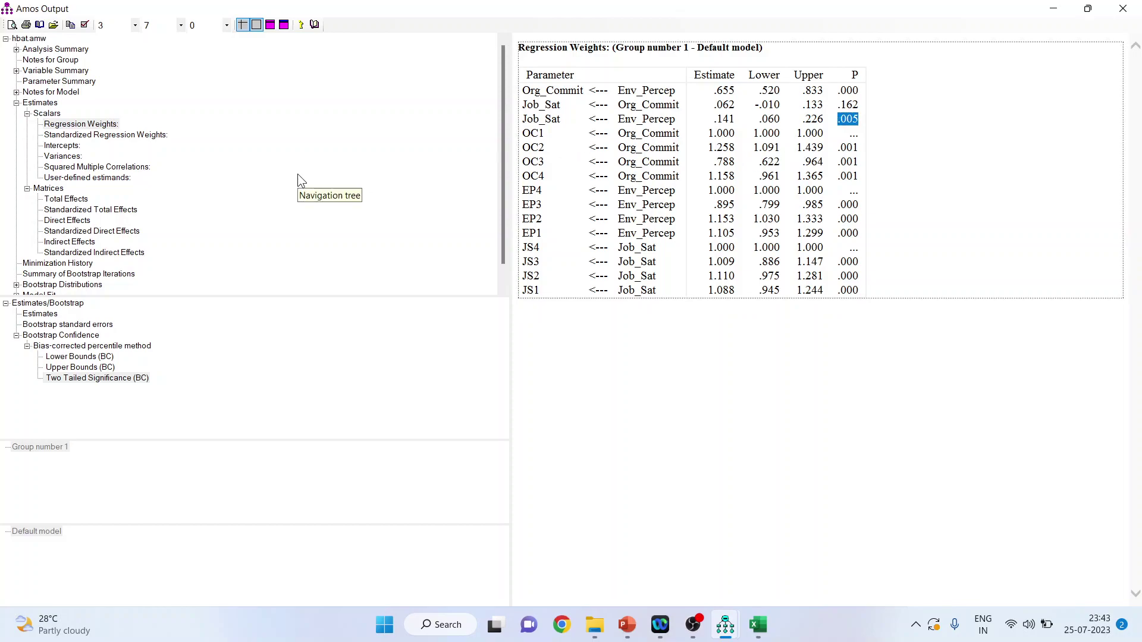
key("Home")
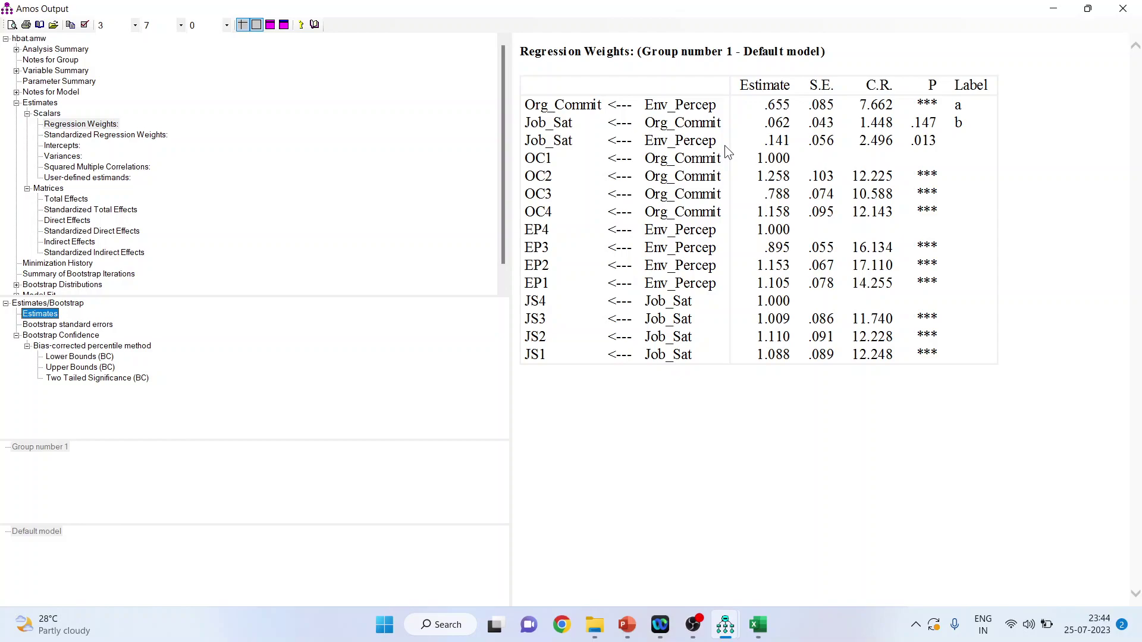
Switch to the Simple Mediation Analysis presentation in PowerPoint and show the results summary on slide 32 as a slide show
mouse_move(633, 624)
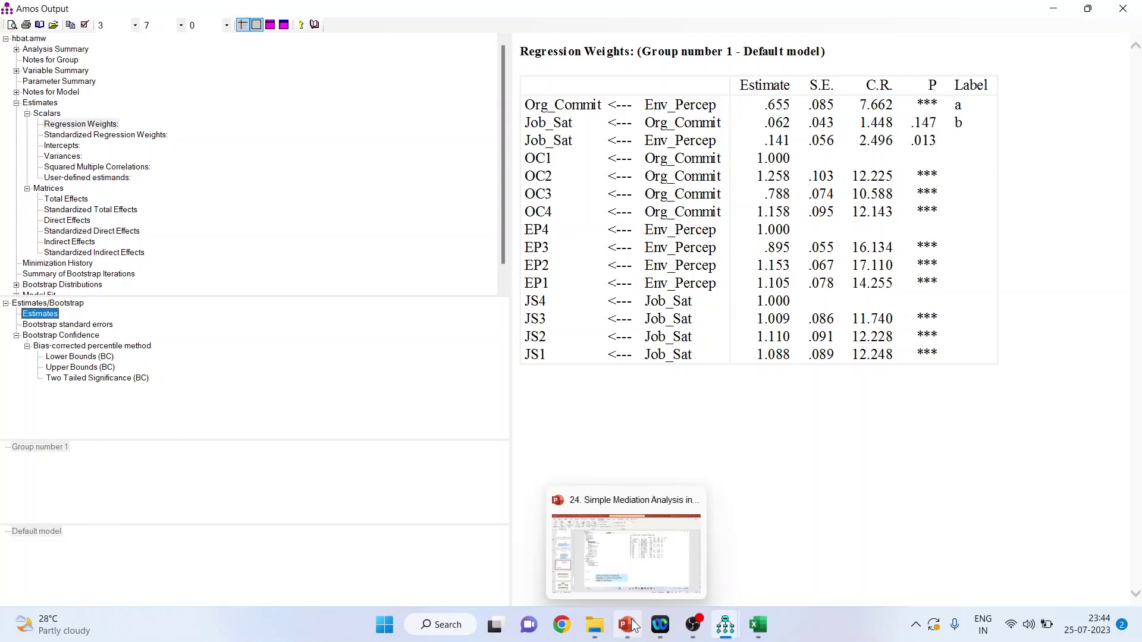
left_click(649, 569)
left_click(115, 489)
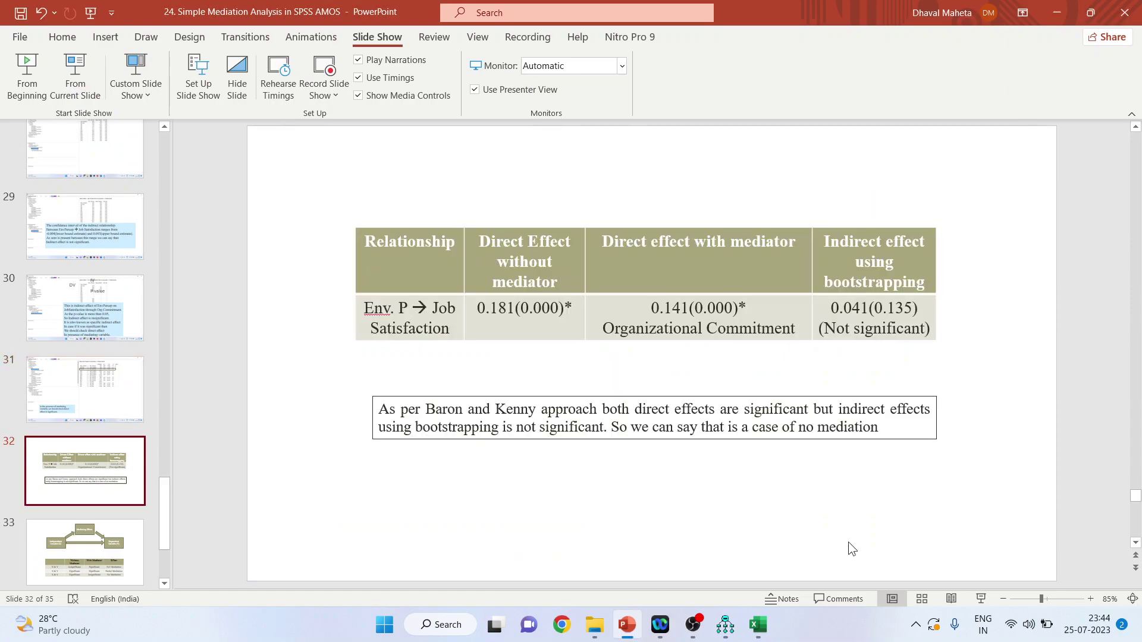
left_click(981, 599)
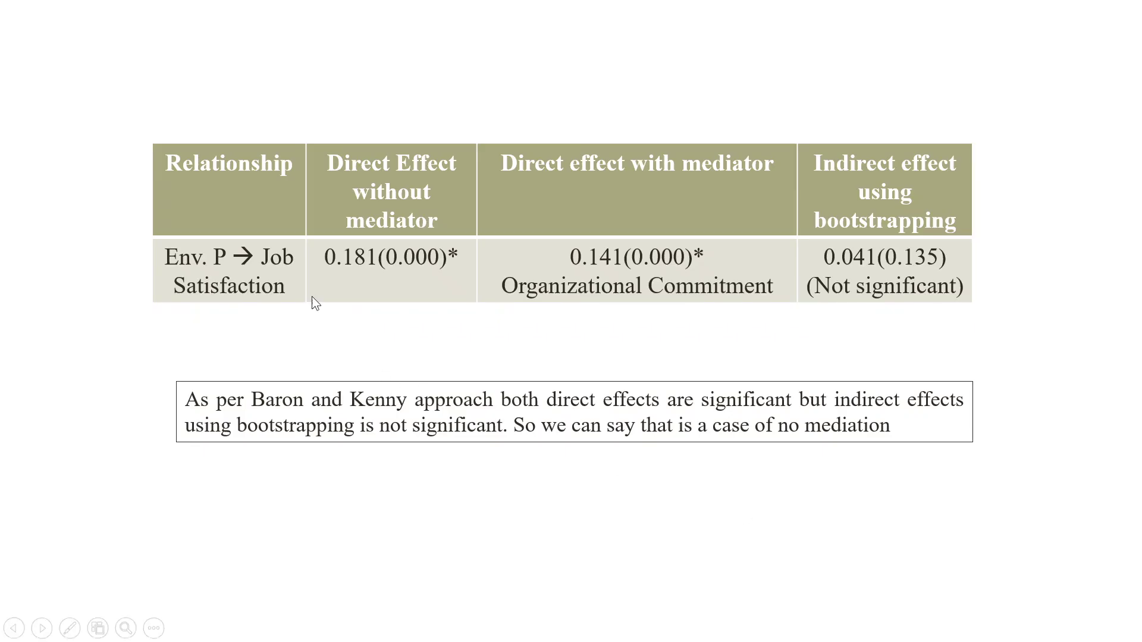